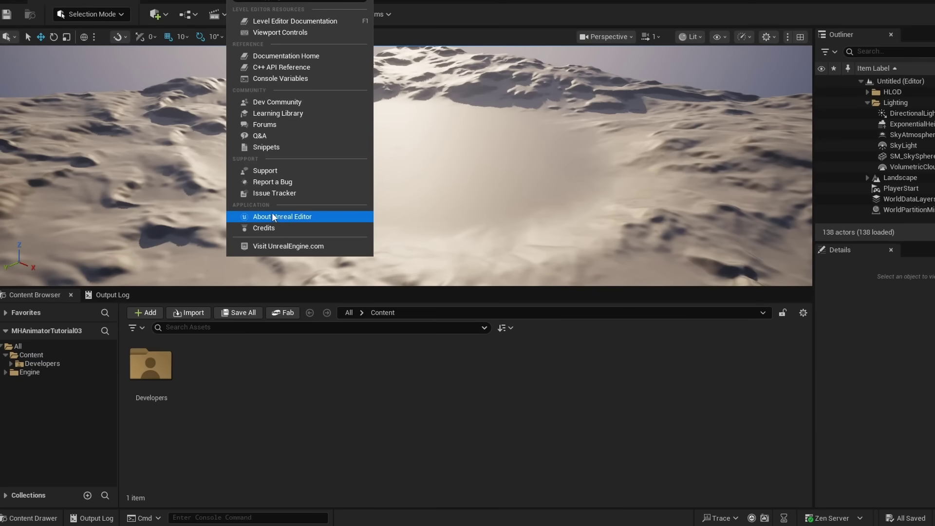
Step: Confirm the engine is version 5.6, then search the plugins for 'Metahuman'
click(274, 216)
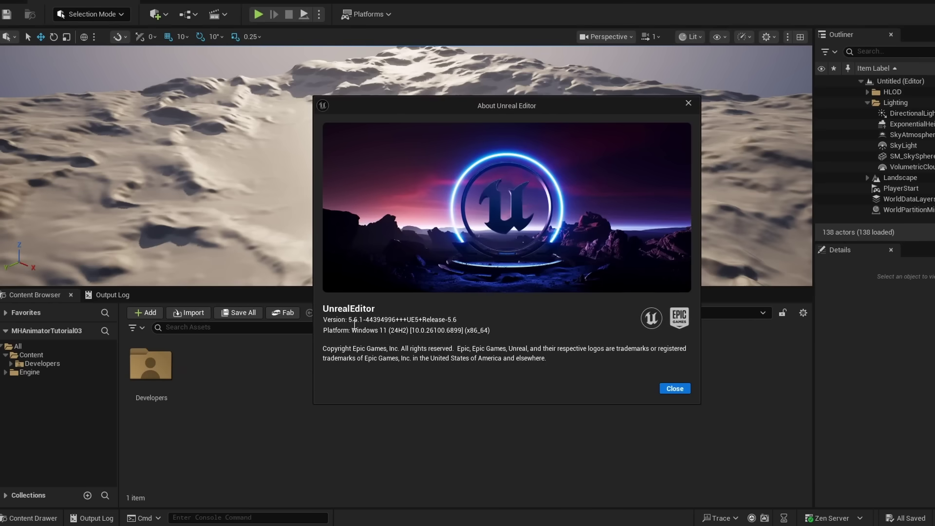
click(688, 103)
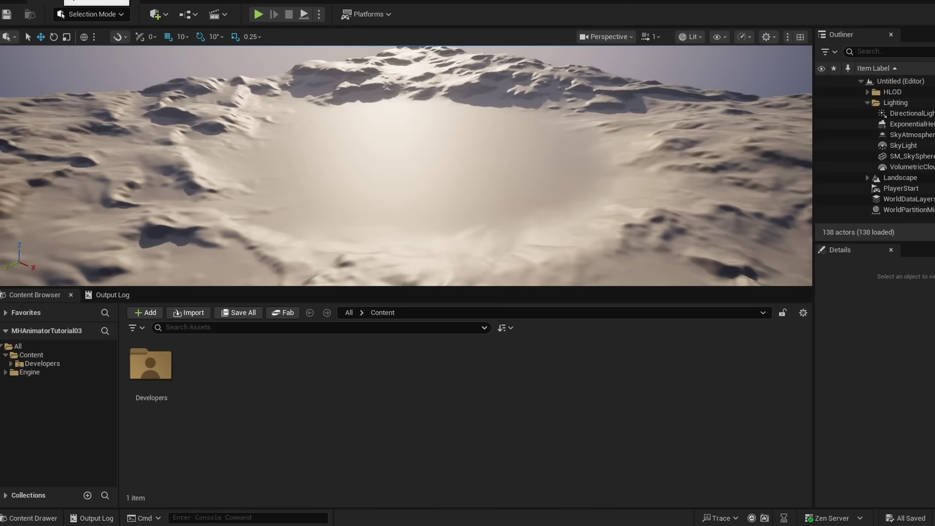
click(58, 3)
click(115, 156)
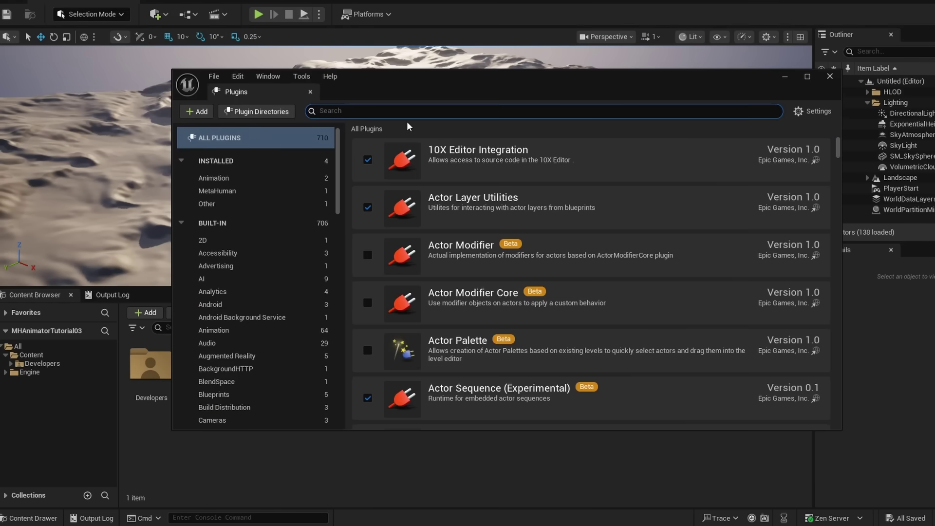
text(Metahuman)
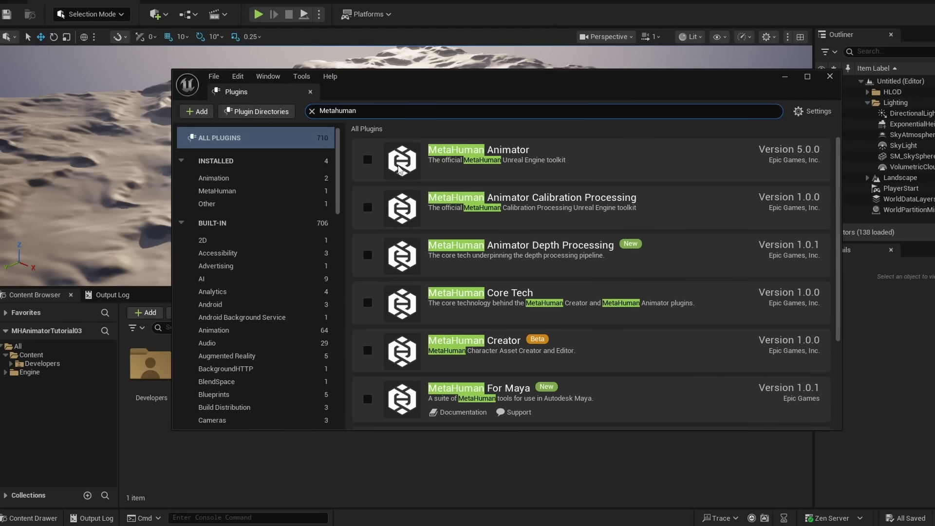
Step: Enable the MetaHuman Animator, Calibration Processing, Depth Processing and Core Tech plugins
click(368, 159)
click(367, 207)
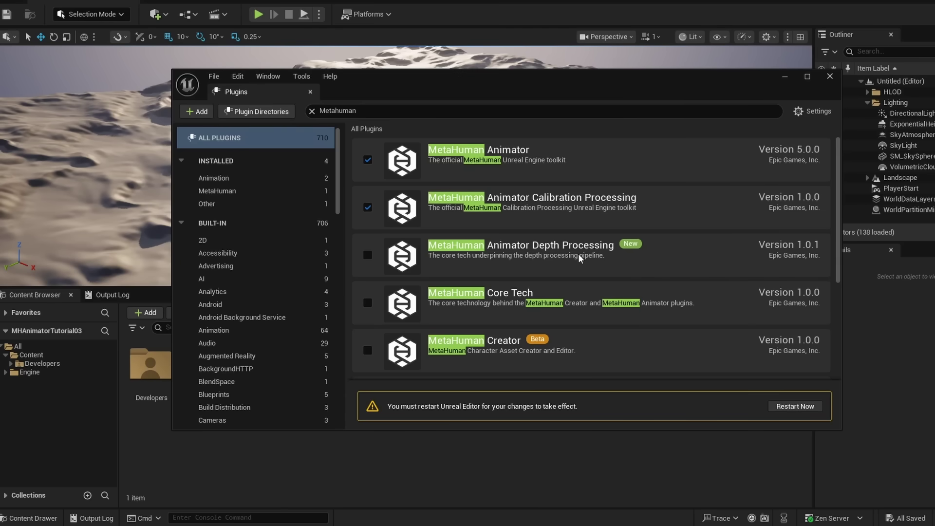
click(368, 255)
click(368, 302)
scroll(369, 305, down, 1)
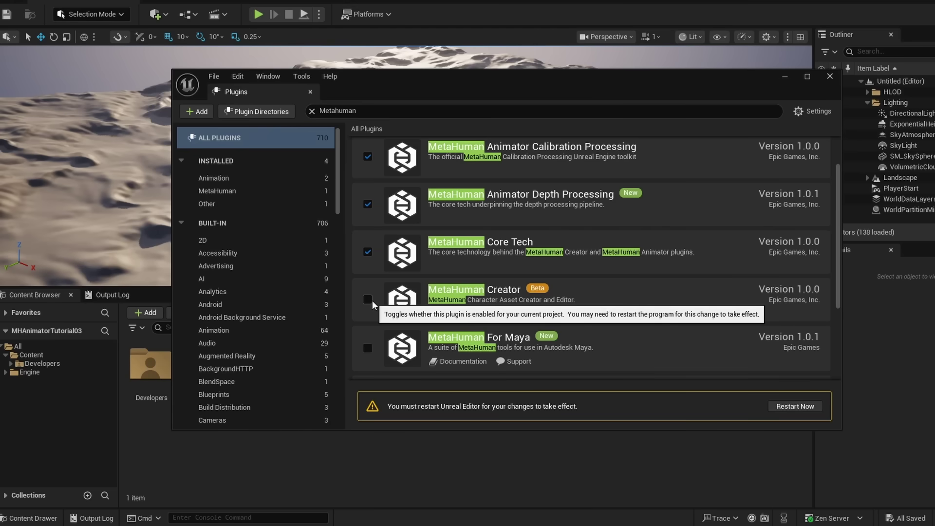
Step: Enable the beta MetaHuman Creator plugin and the MetaHuman Live Link plugin
click(371, 300)
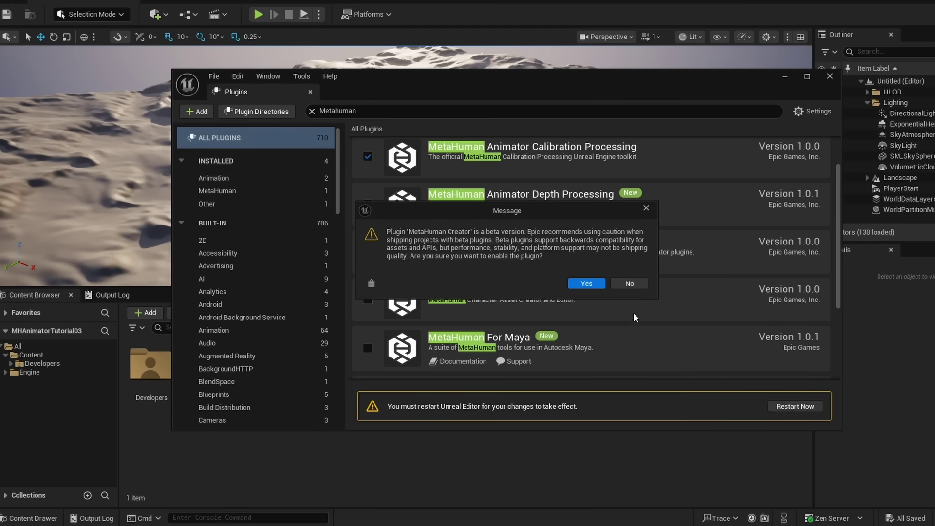
click(587, 283)
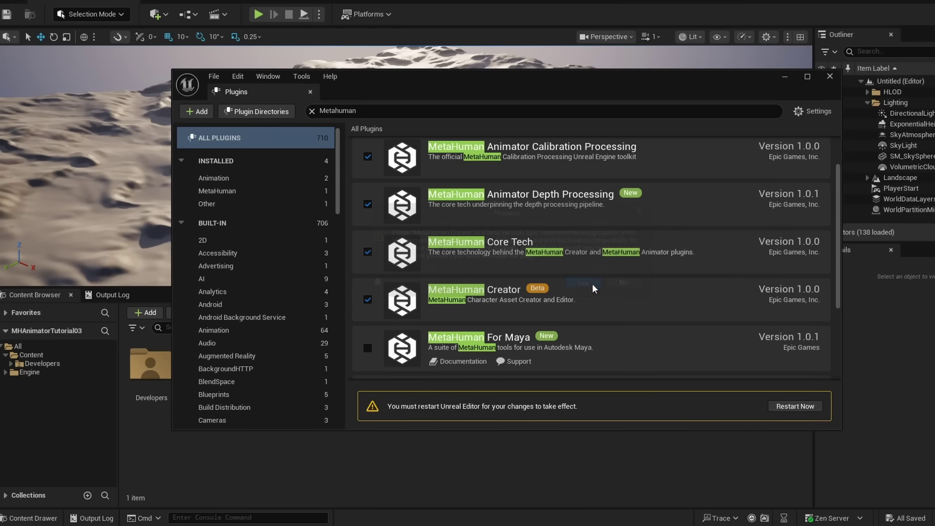
scroll(455, 284, down, 1)
scroll(454, 283, down, 1)
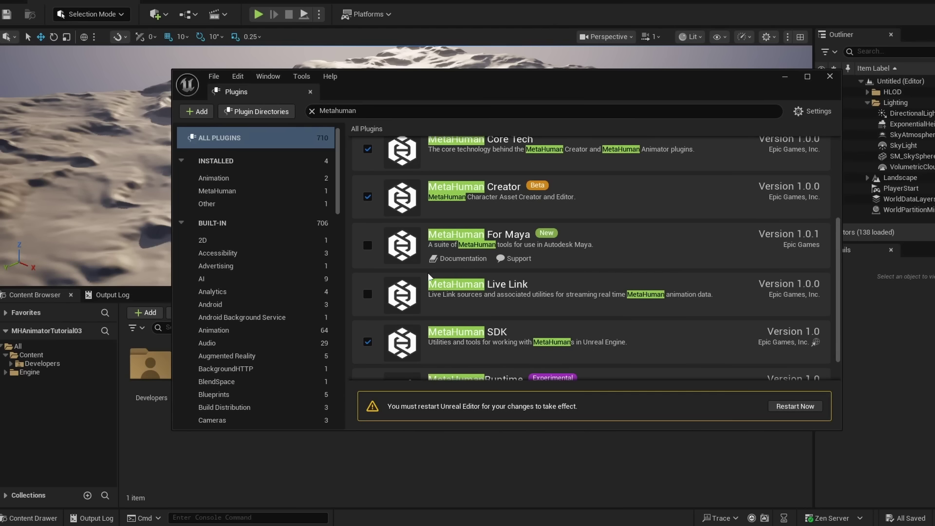
click(367, 294)
scroll(508, 330, down, 1)
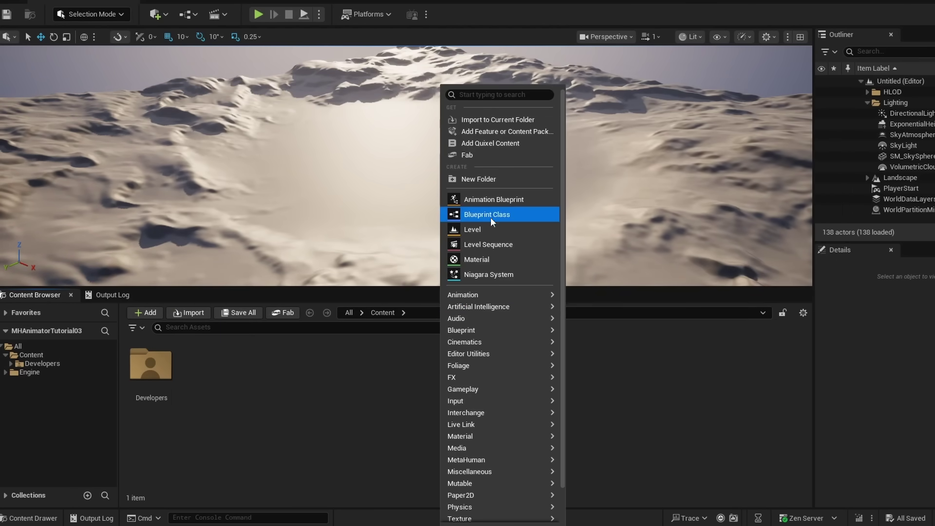
Step: Create a new folder named 'Tutorial' in Content
click(480, 180)
text(Tut)
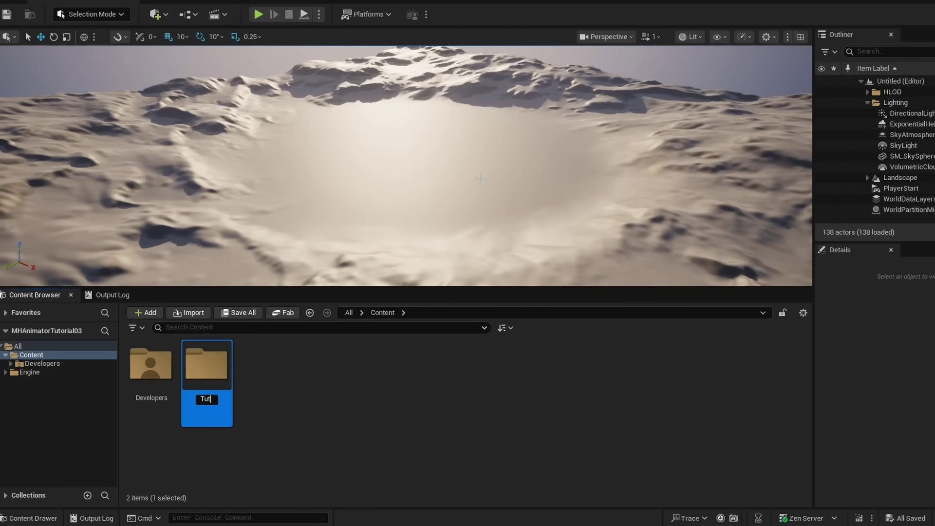
text(orial)
key(Return)
key(Return)
Step: Add a MetaHuman Character asset named 'Bruce' in the Tutorial folder
right_click(354, 368)
mouse_move(422, 460)
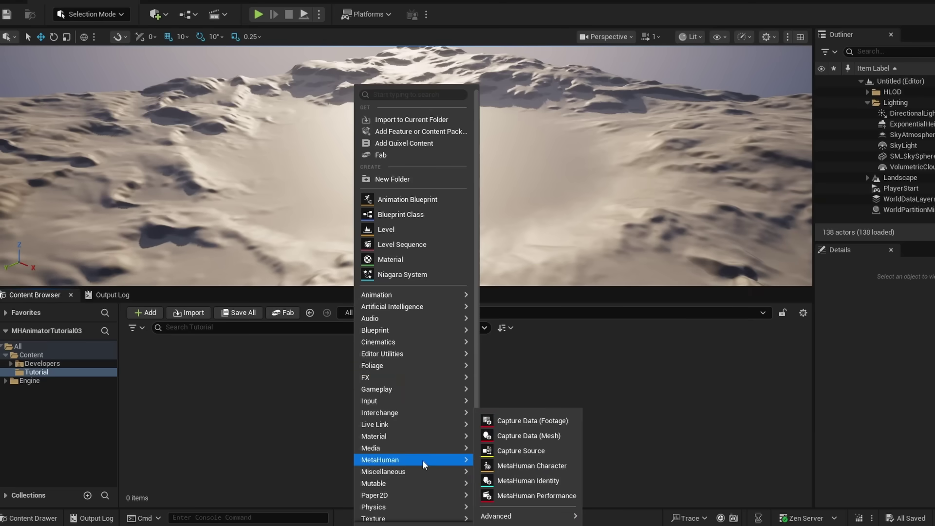
click(544, 466)
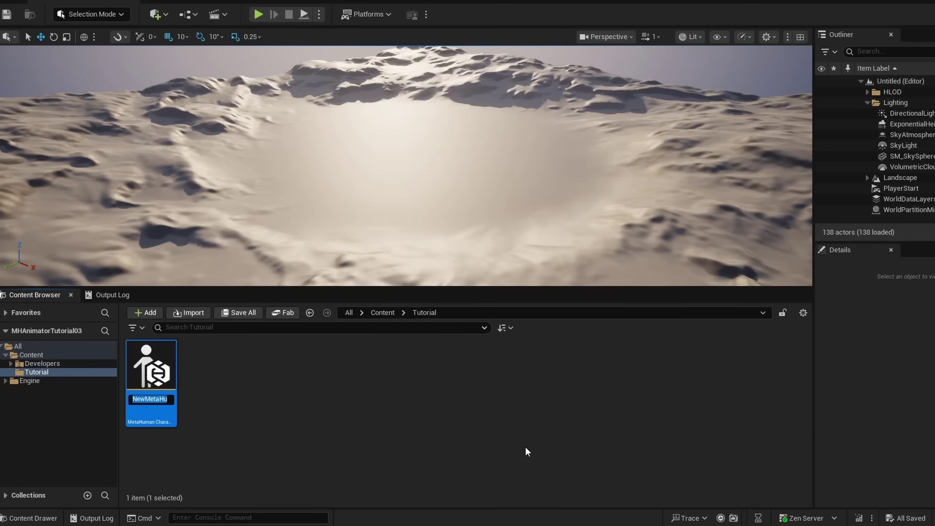
text(Bruce)
key(Return)
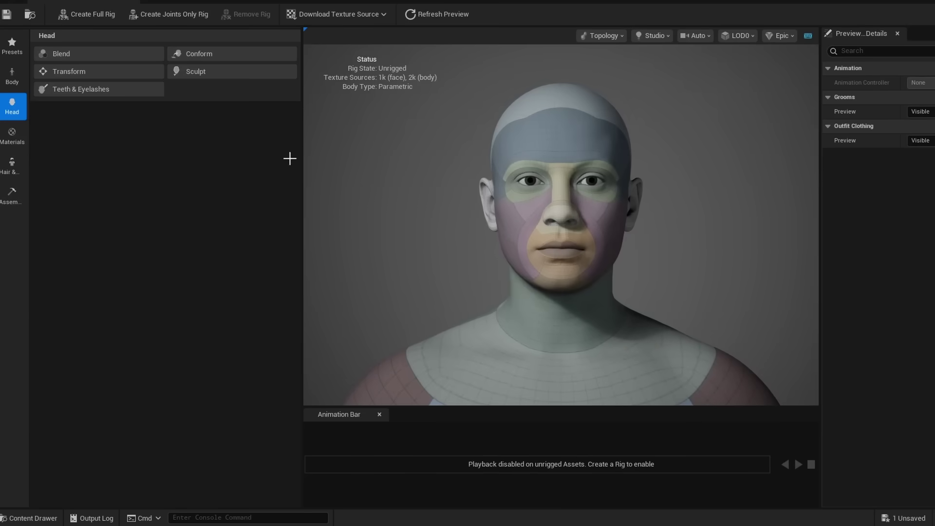
Step: Apply the missing project settings, save and restart the editor, then reopen Bruce
click(18, 45)
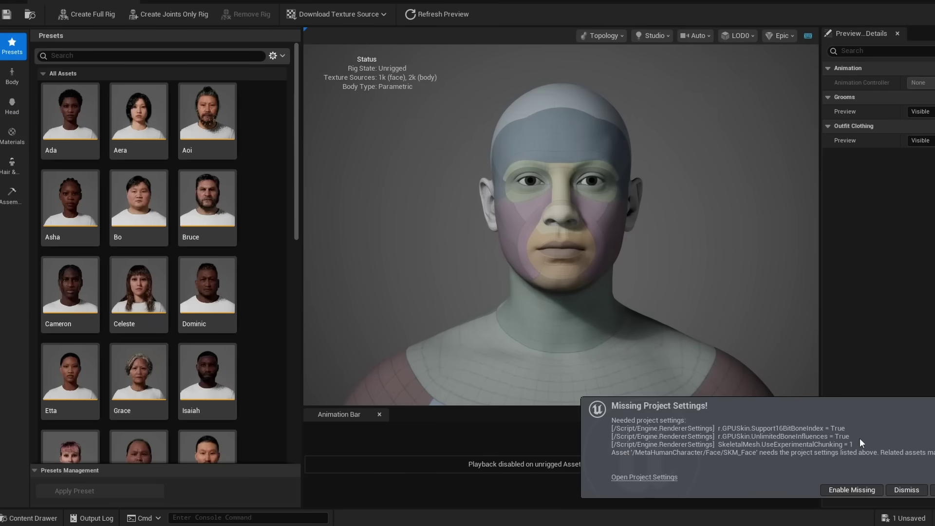
click(859, 493)
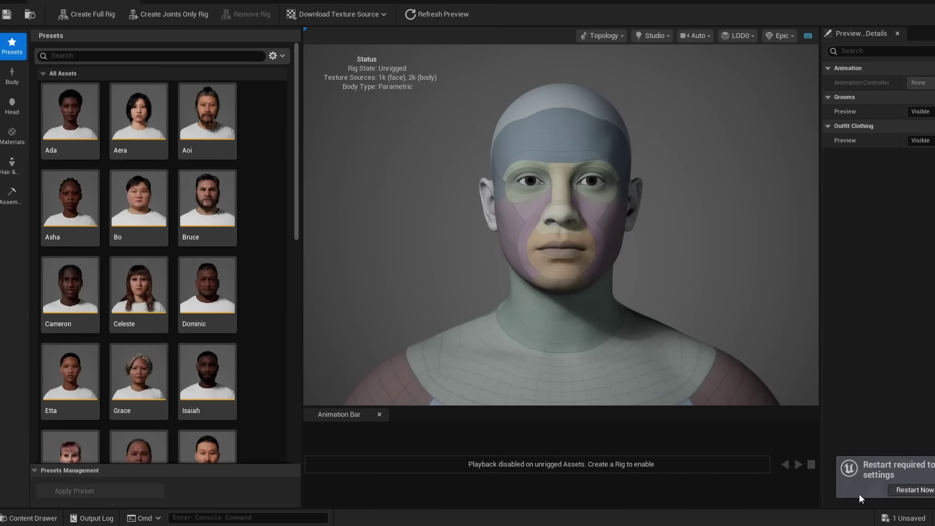
click(909, 490)
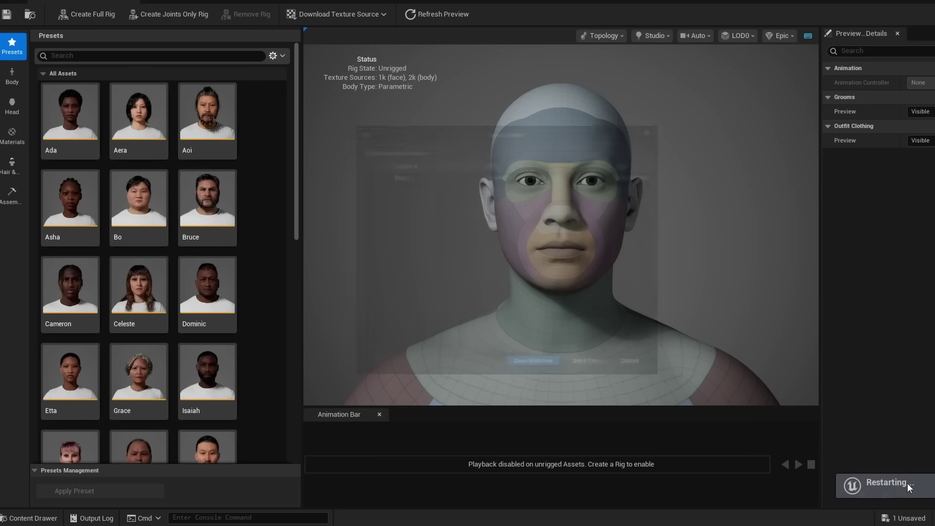
click(546, 373)
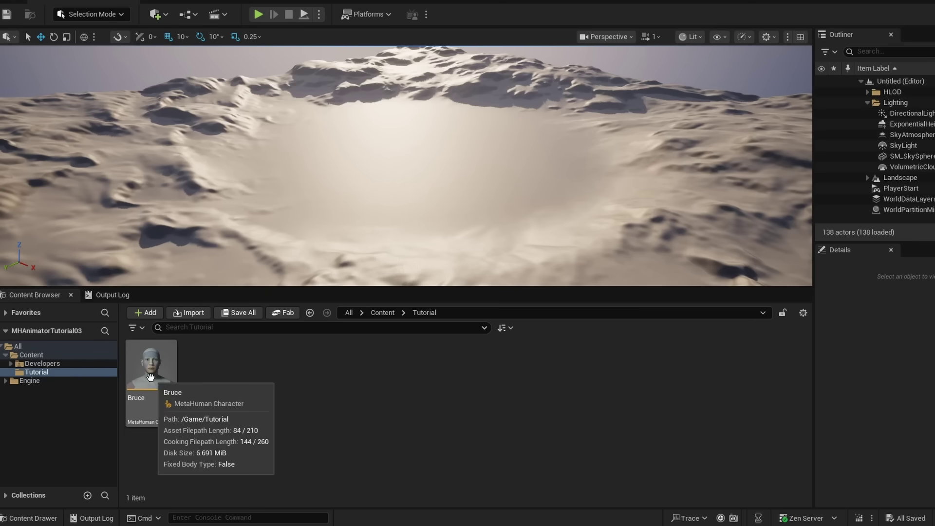
double_click(151, 377)
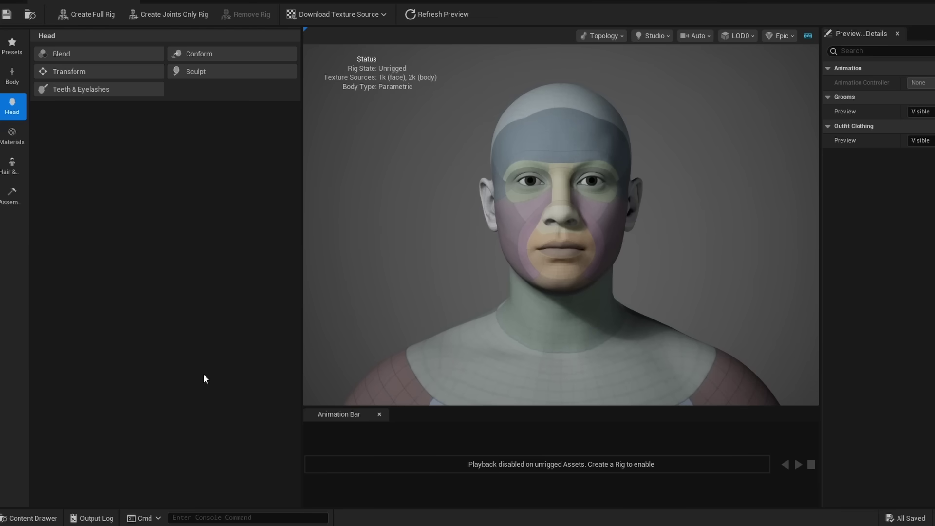
Step: Apply the Bruce preset, create a full rig, download 2k textures, and save
click(12, 47)
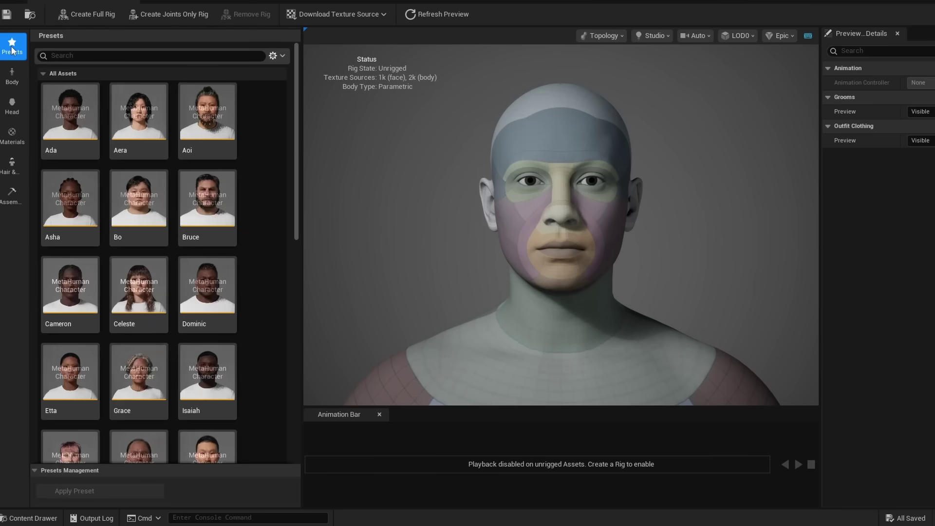
double_click(201, 219)
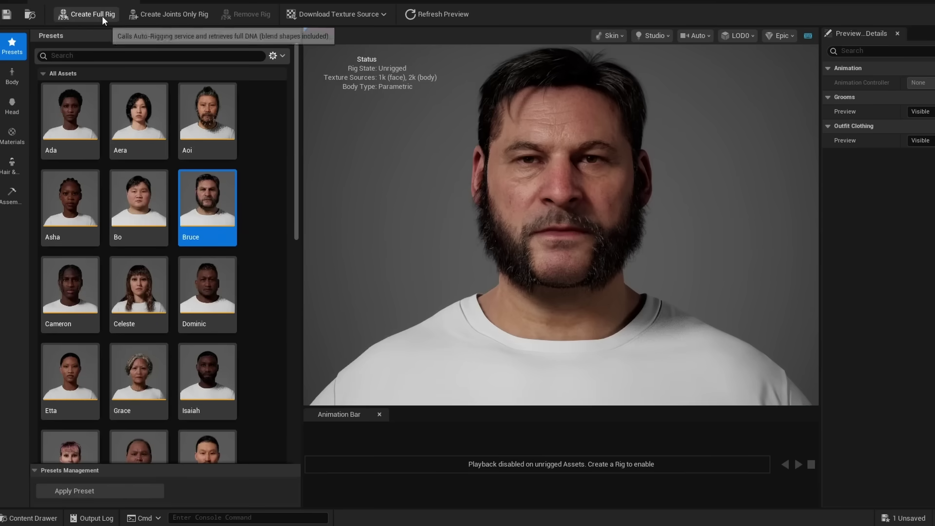
click(104, 15)
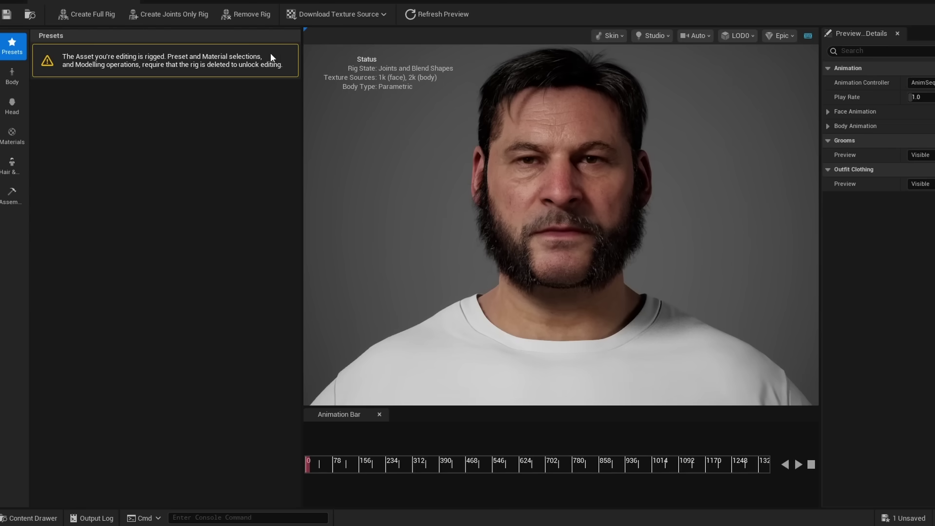
click(326, 15)
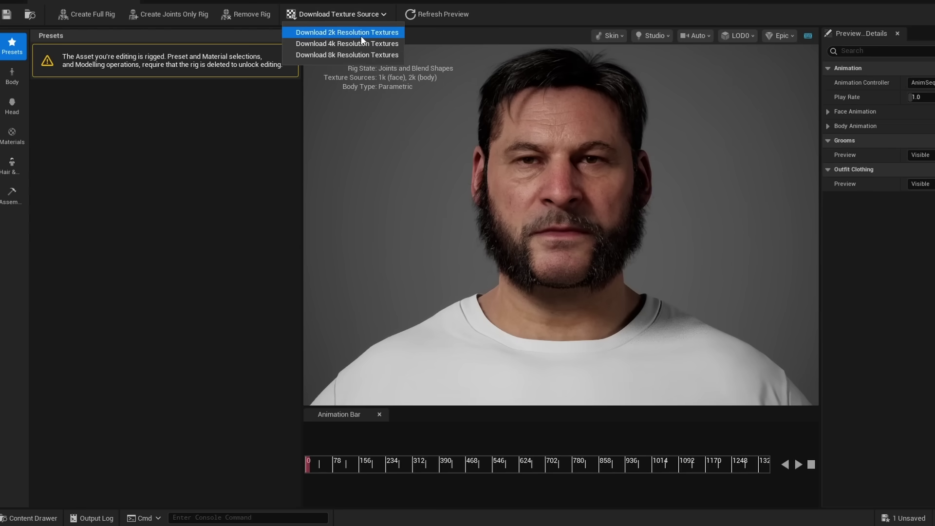
click(360, 34)
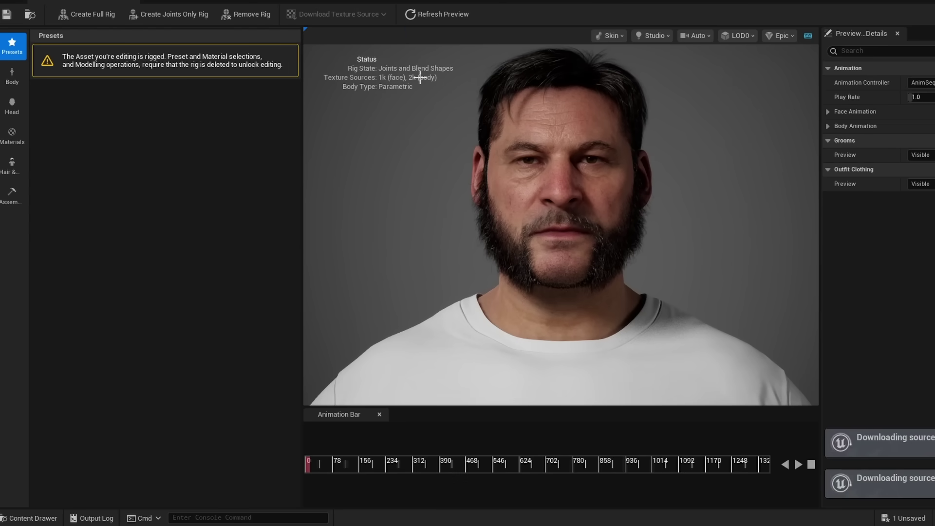
key(ctrl+s)
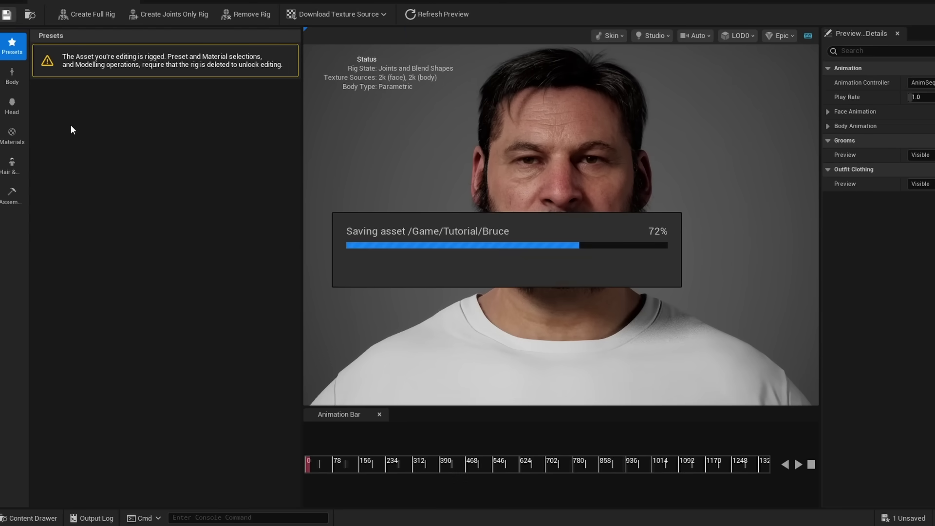
Step: Set the character assembly type to DCC Export
click(13, 195)
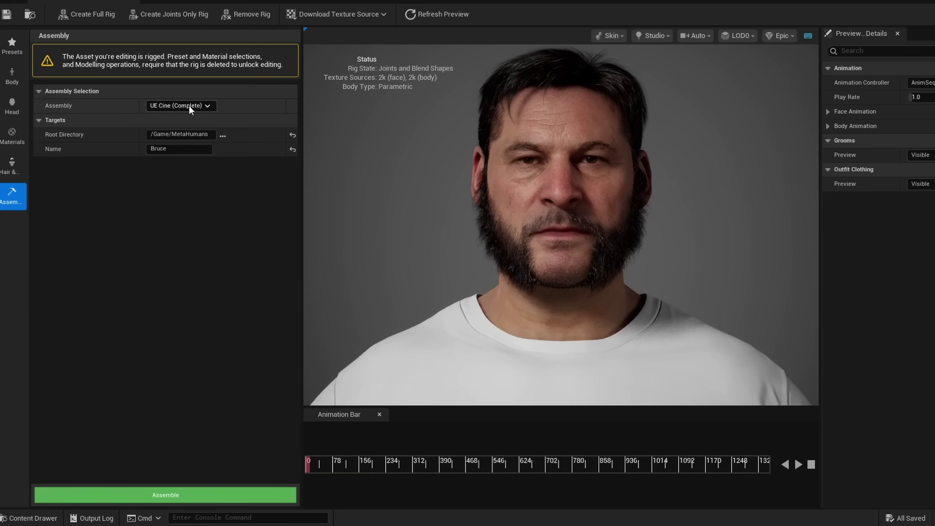
click(207, 497)
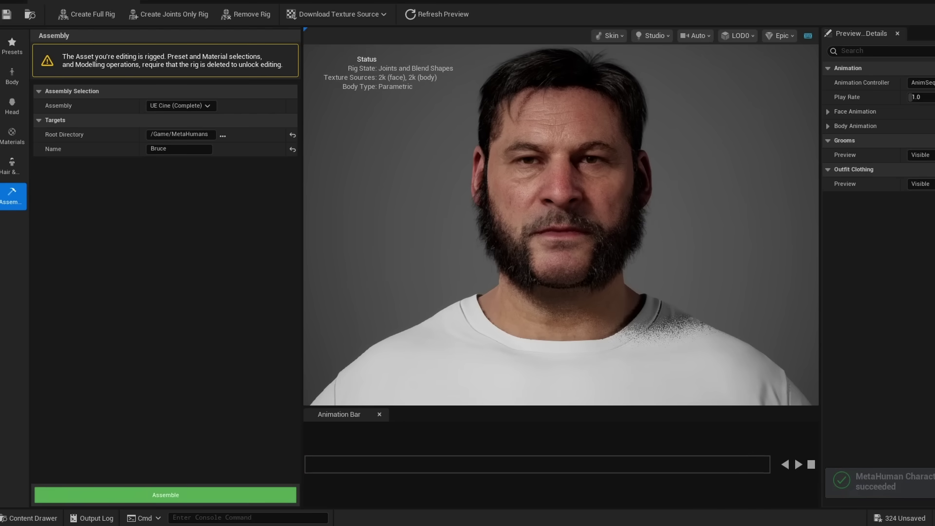
click(195, 105)
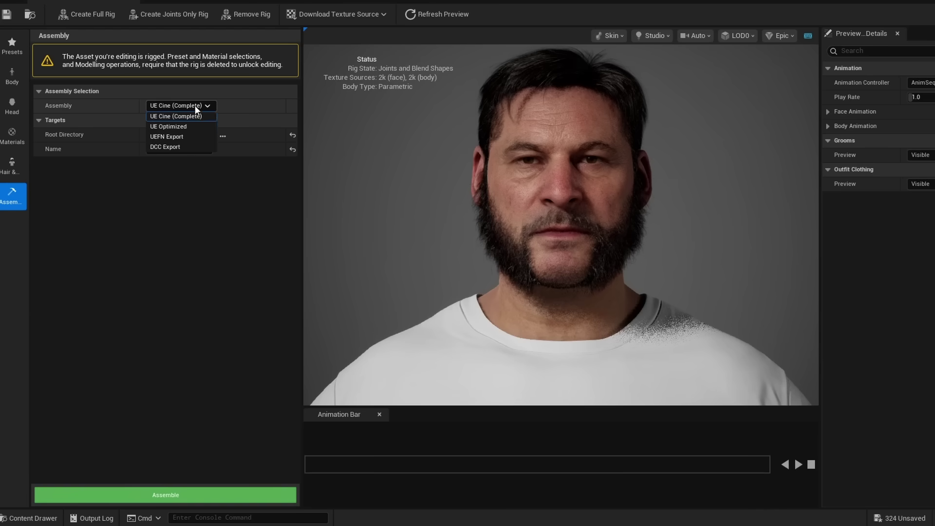
click(195, 148)
Step: Paste the tutorials output folder path, turn off Bake Makeup, and assemble the export
click(181, 135)
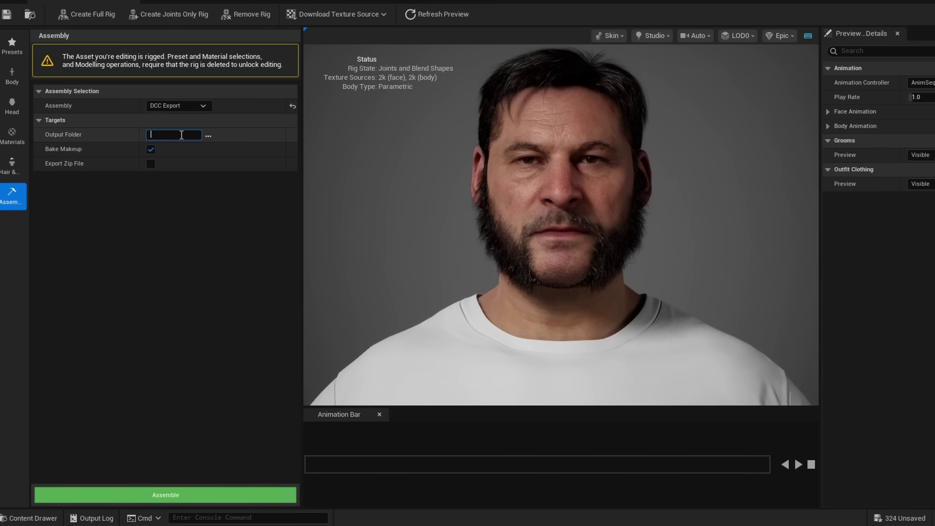
key(ctrl+v)
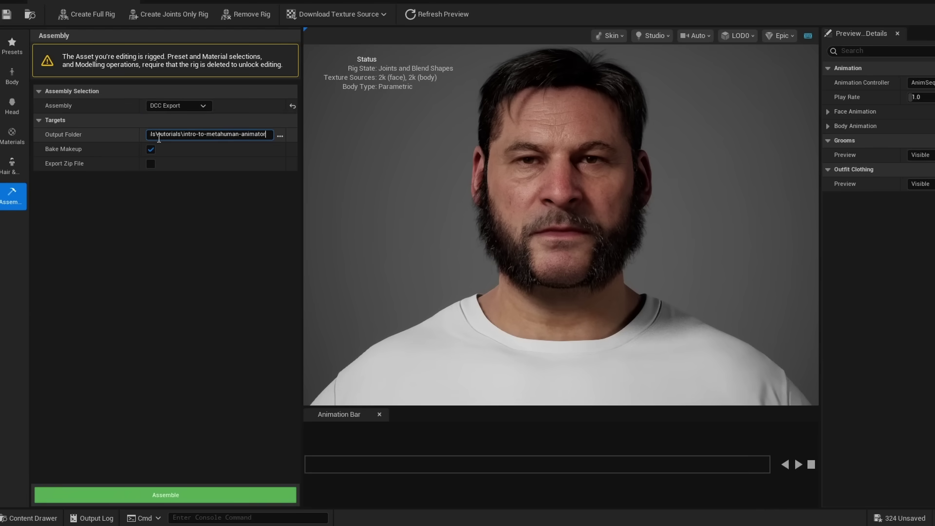
key(Return)
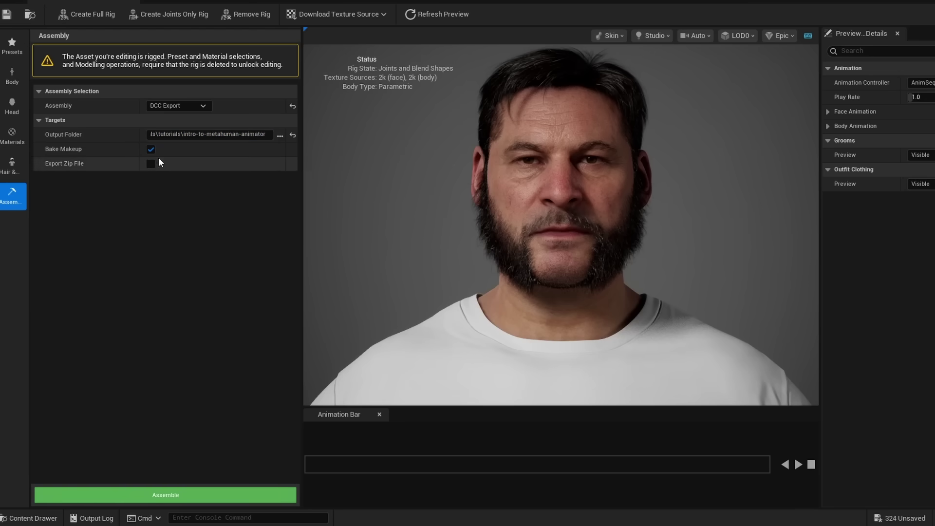
click(151, 150)
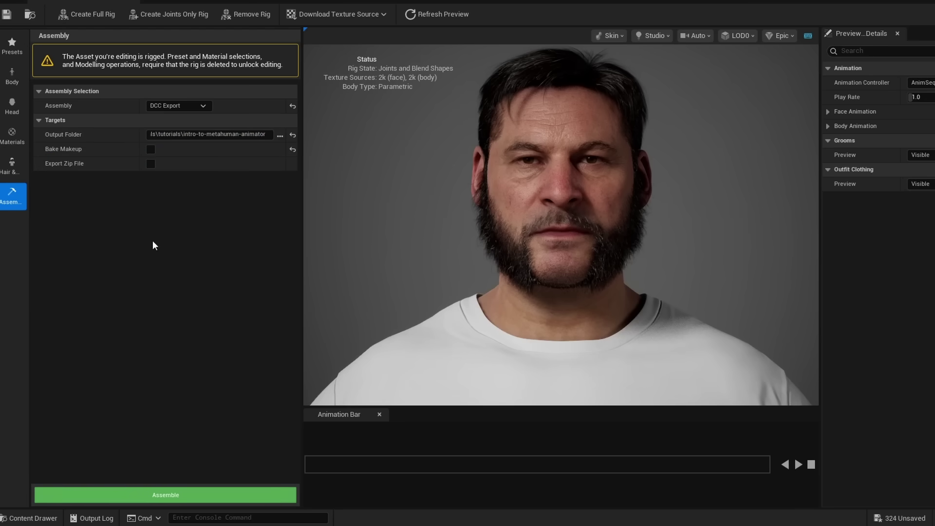
click(190, 495)
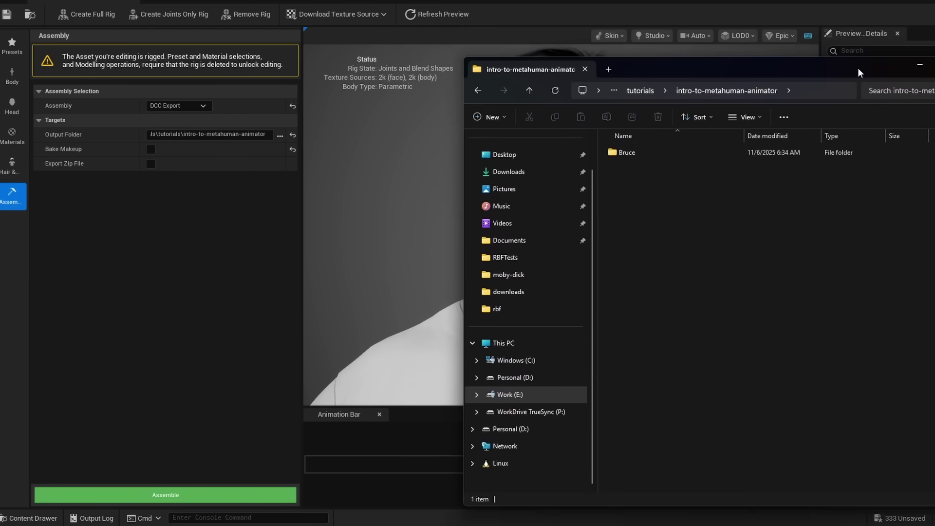
Step: Inspect the exported Bruce folder's head.dna and body.dna files, then close Explorer
double_click(628, 152)
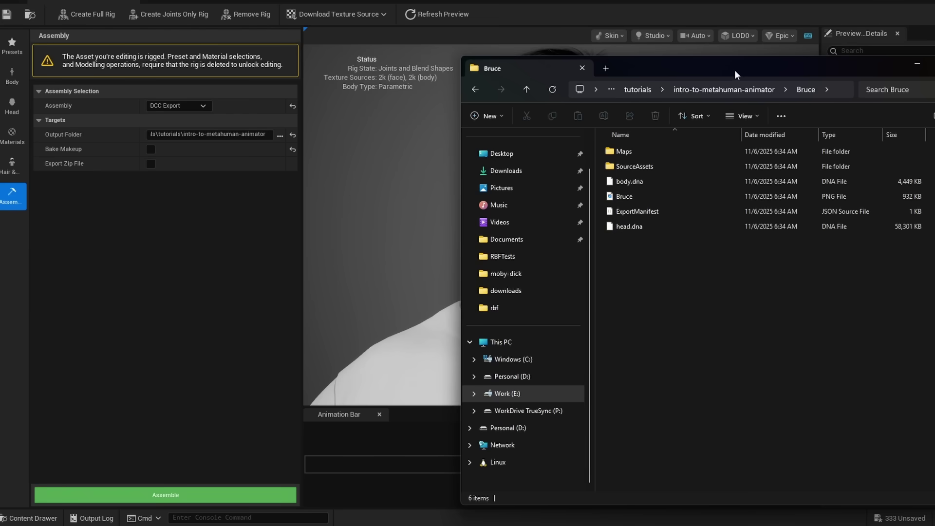
click(917, 64)
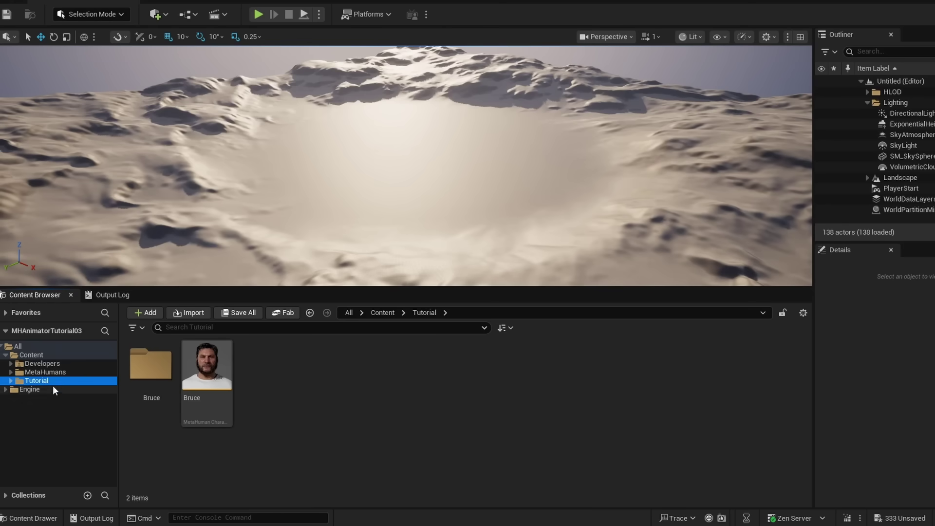
Step: Show the MetaHuman asset creation options inside the Tutorial folder
click(65, 372)
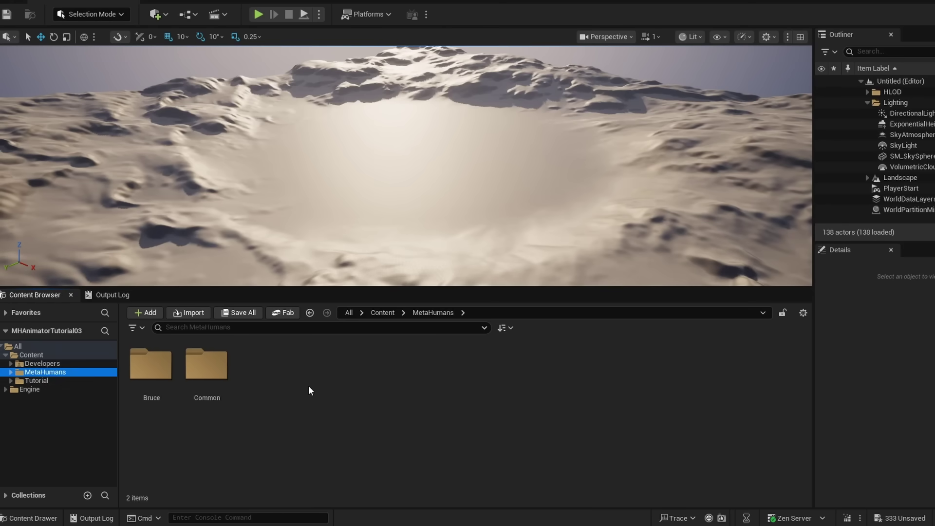
click(65, 380)
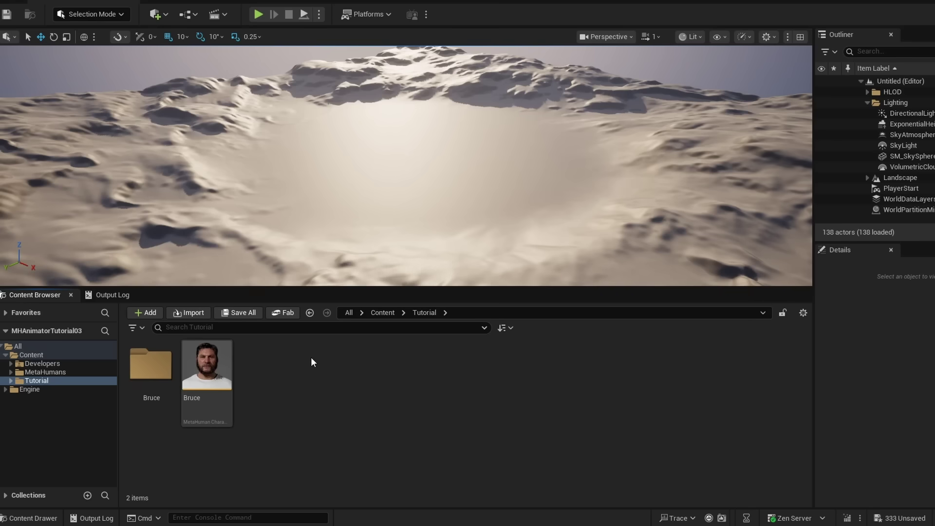
right_click(285, 366)
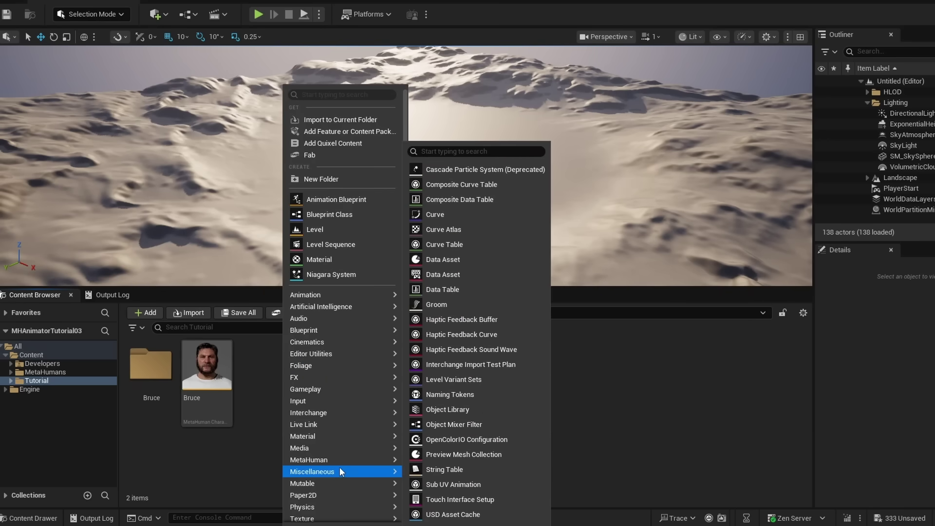
mouse_move(337, 463)
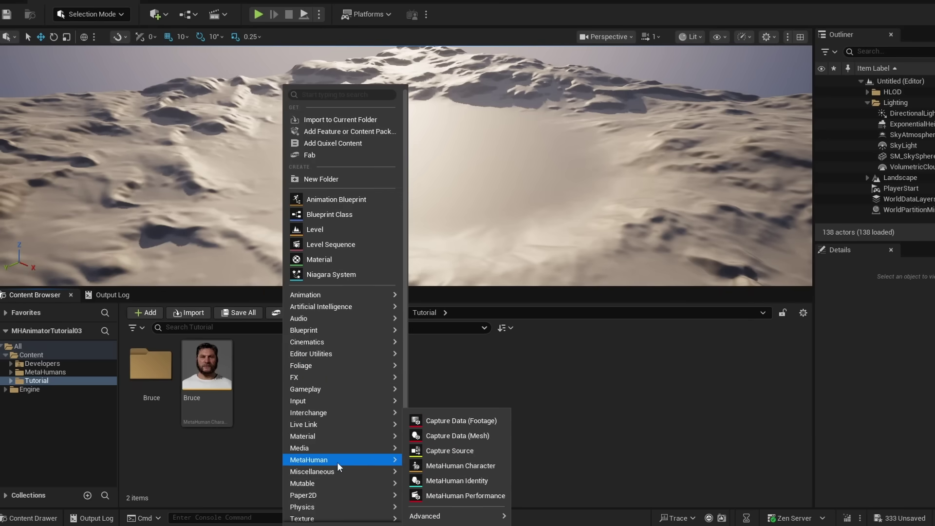
Step: Create a MetaHuman Performance asset and import the to-the-last audio into Tutorial
click(487, 496)
key(alt+Tab)
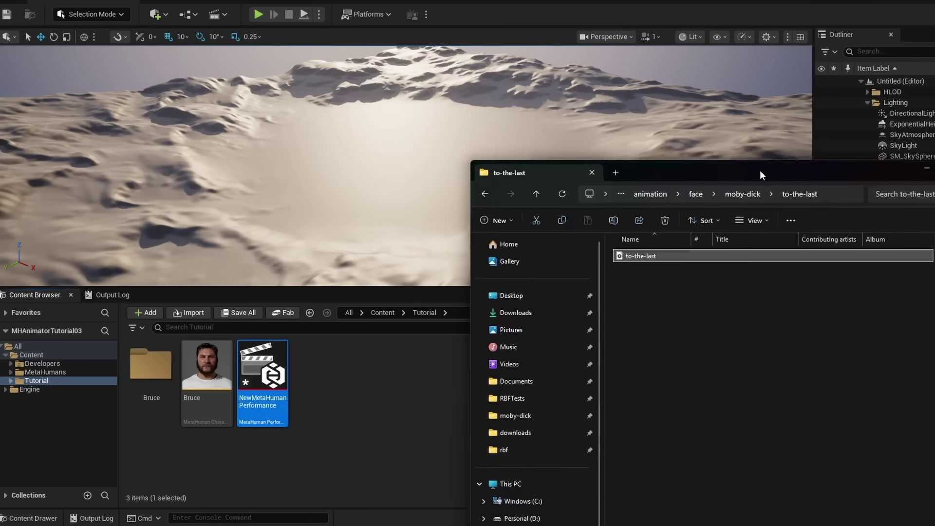
drag(760, 170, 768, 160)
drag(674, 233, 381, 381)
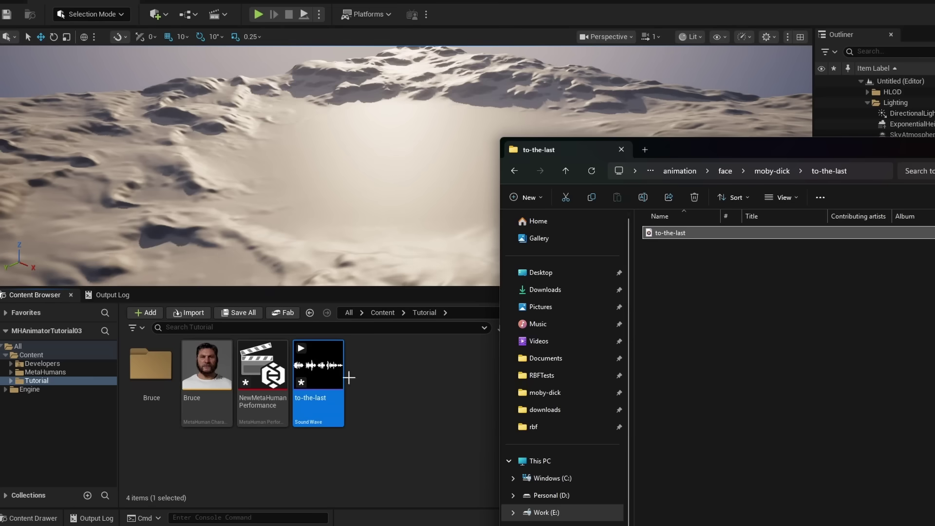
click(414, 389)
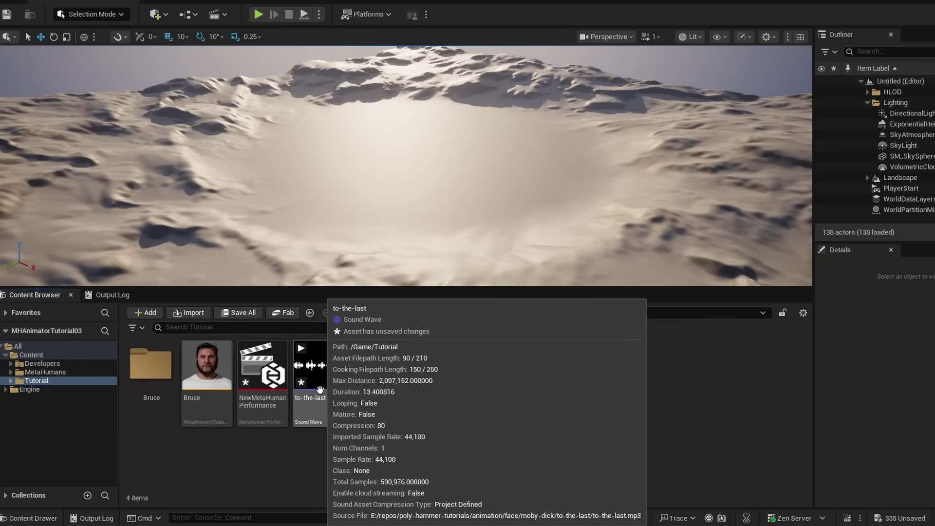
Step: Set NewMetaHumanPerformance's input type to Audio with the to-the-last sound
double_click(263, 370)
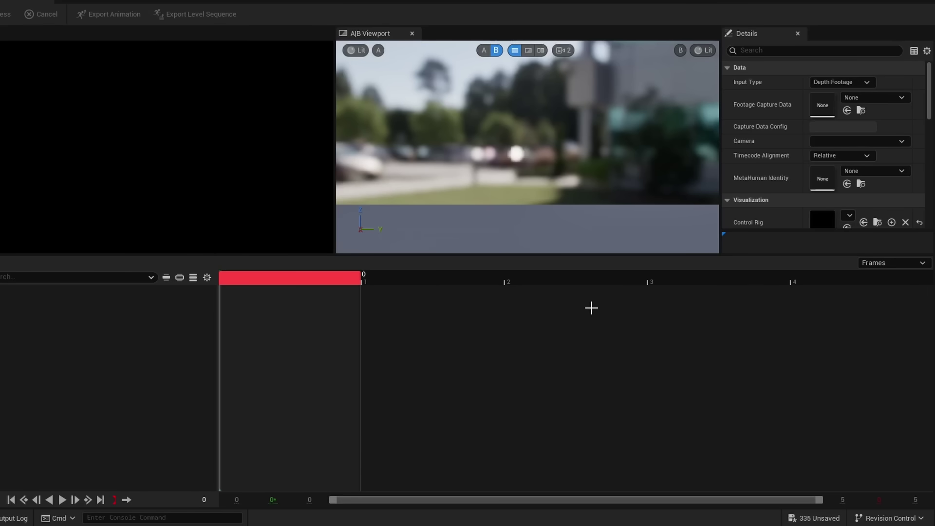
click(841, 82)
click(853, 102)
click(876, 98)
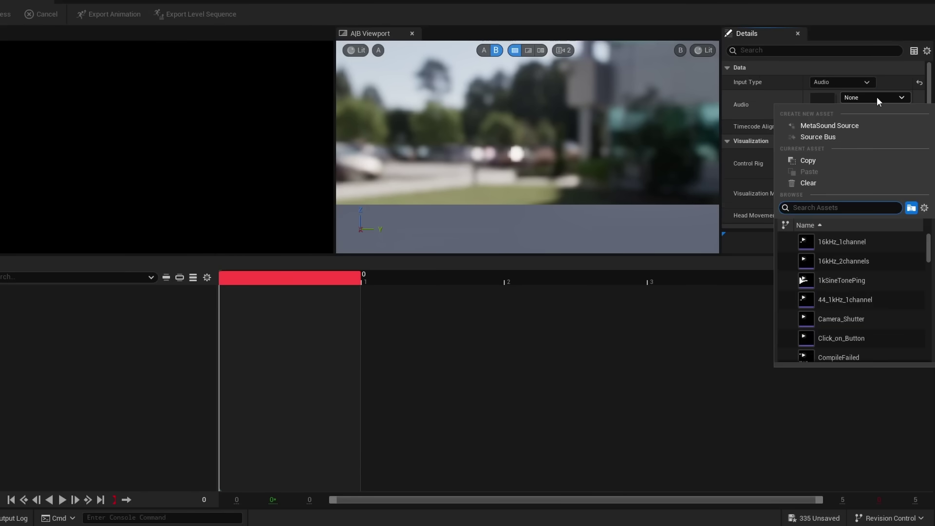
text(to-)
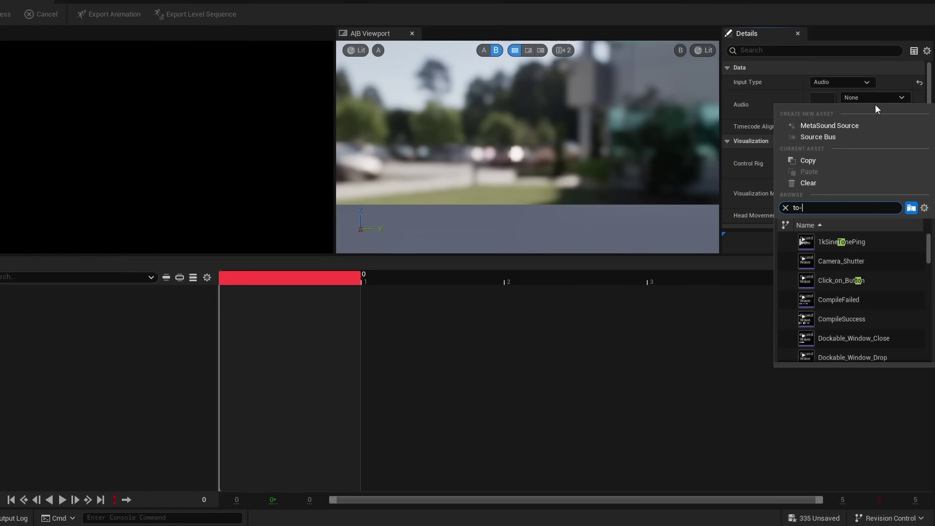
click(840, 242)
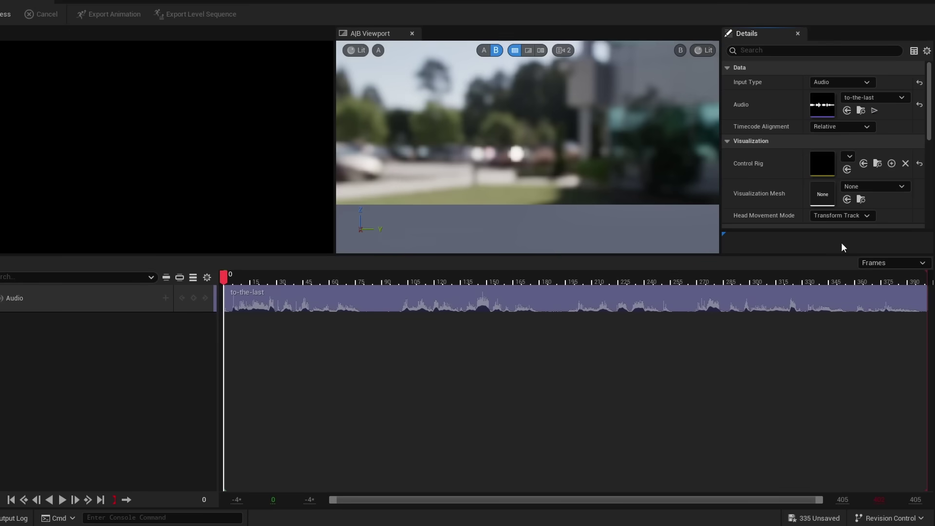
Step: Choose SKM_Bruce_FaceMesh as the performance's visualization mesh
scroll(824, 102, down, 2)
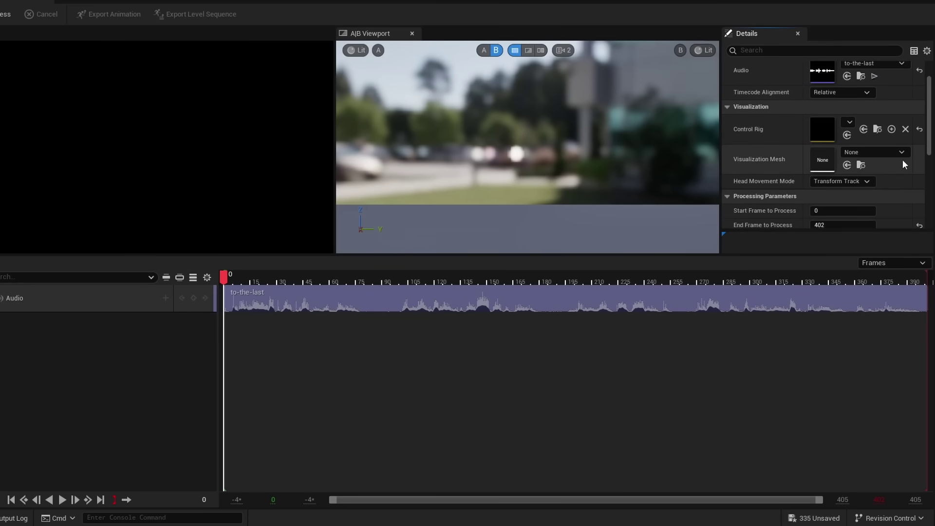
click(889, 154)
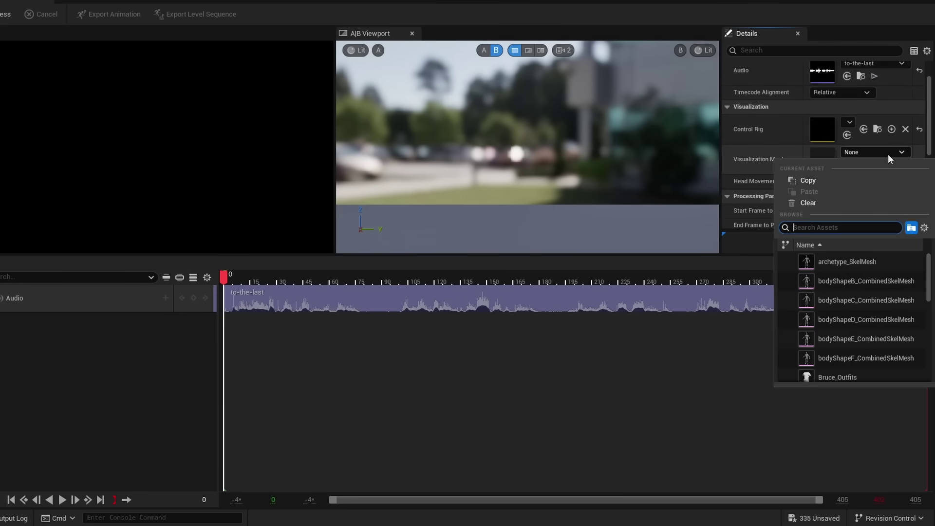
text(bruc)
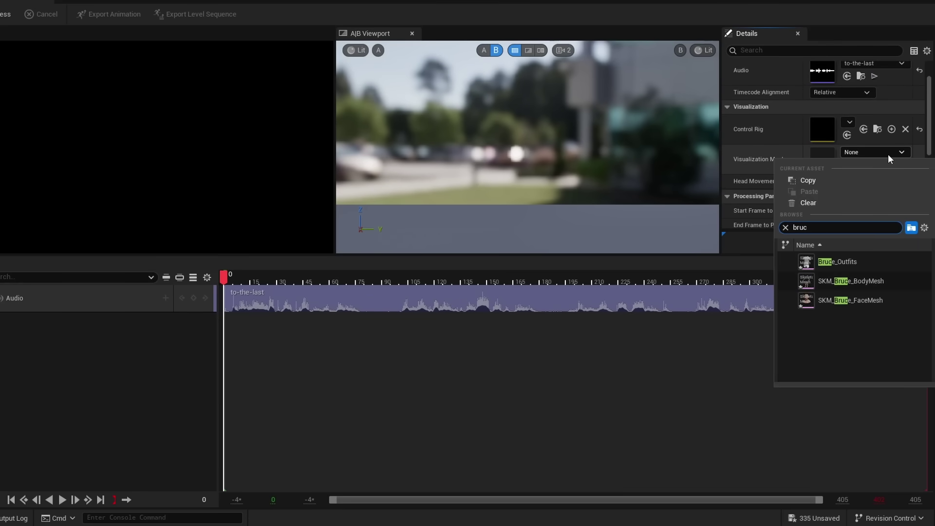
click(886, 302)
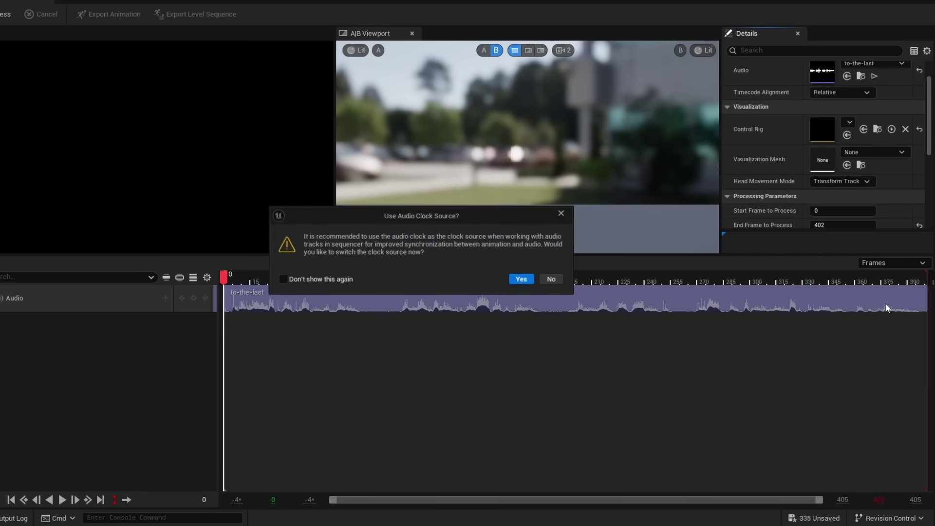
Step: Accept the audio clock source and process the to-the-last audio into facial animation
click(523, 280)
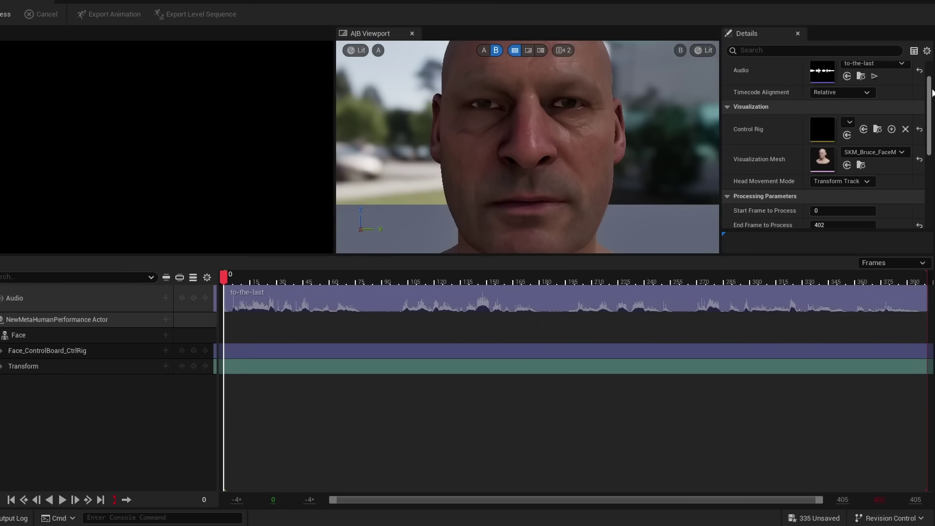
drag(927, 92, 925, 152)
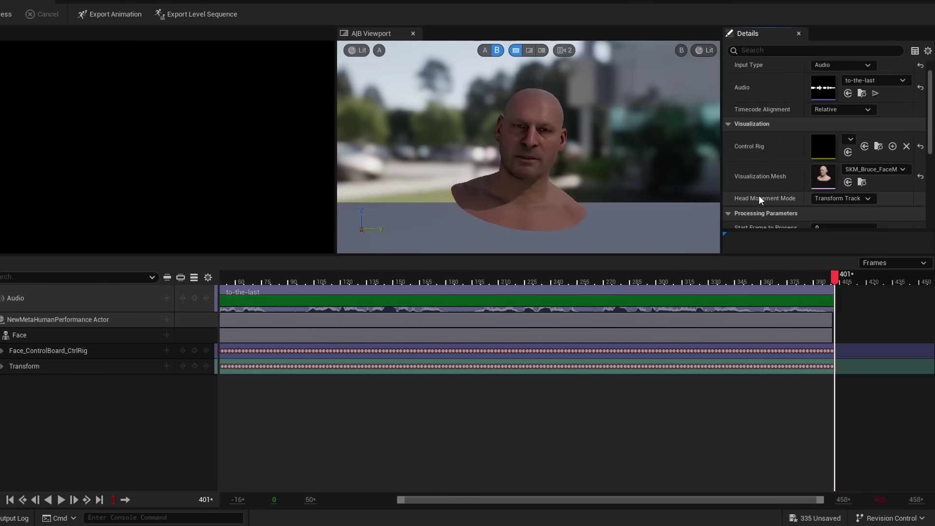
Step: Turn off head movement and set the solve override mood to Anger
click(850, 200)
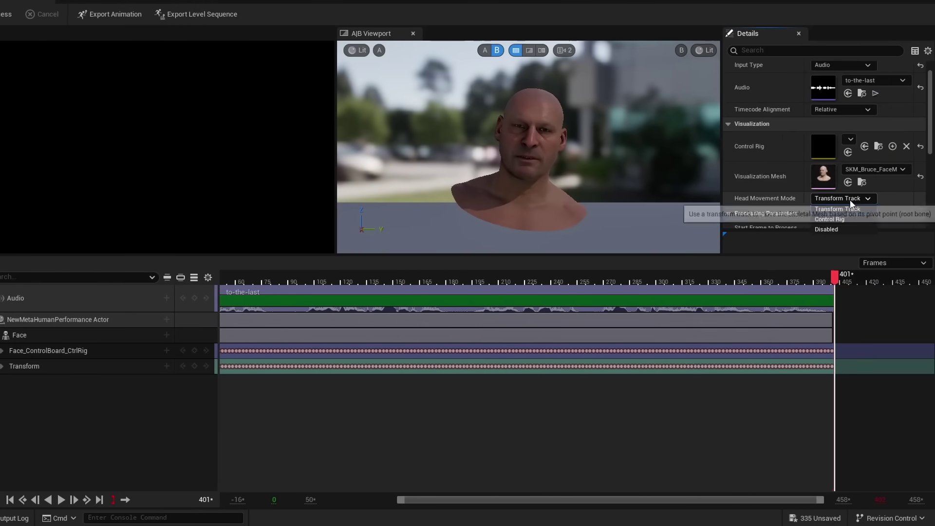
click(846, 229)
scroll(858, 149, down, 4)
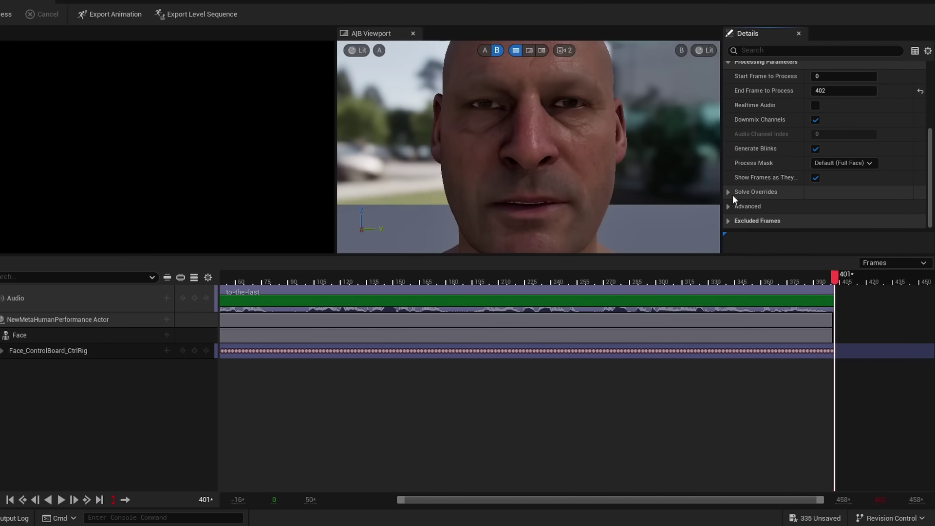
click(729, 195)
scroll(764, 175, down, 1)
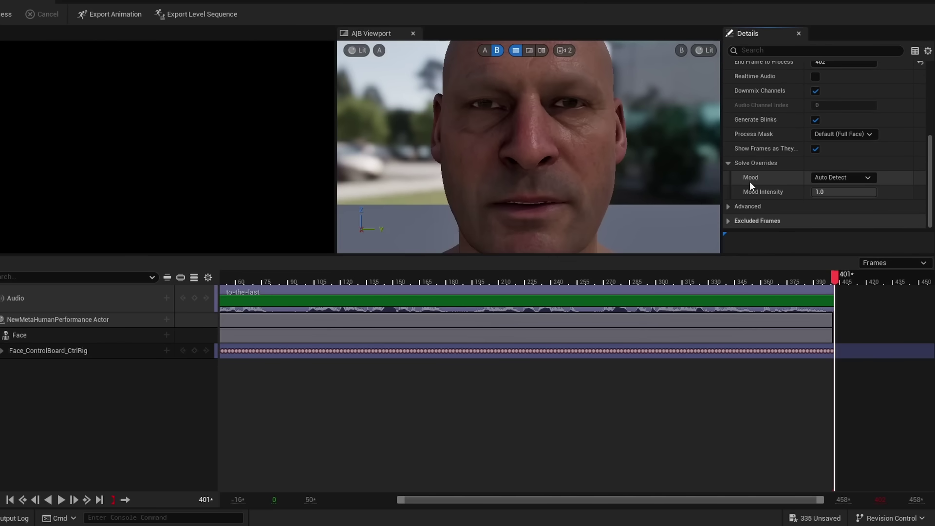
click(830, 177)
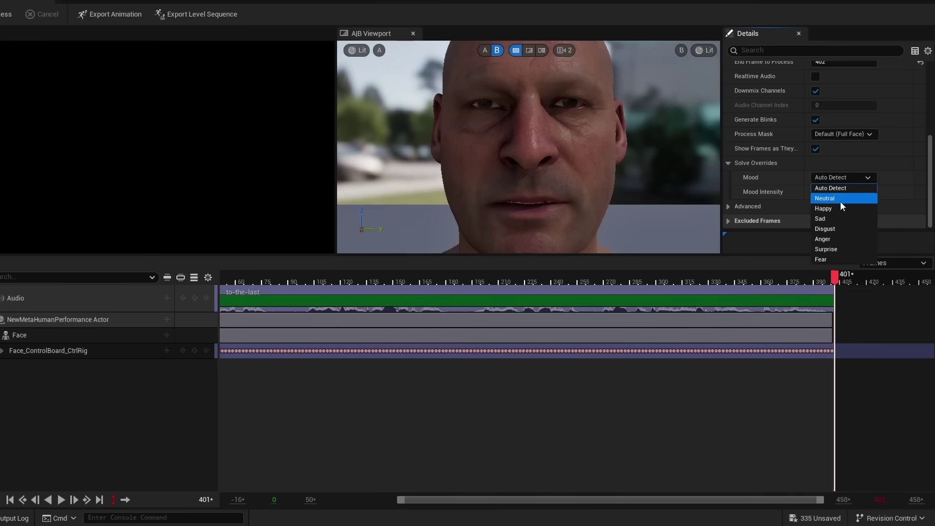
click(834, 238)
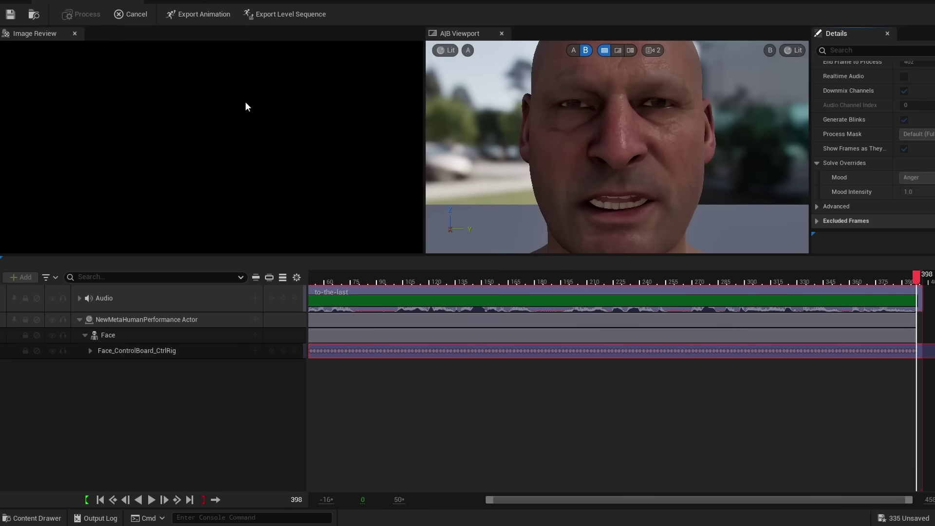
Step: Play the animation from the start, pause, and select the Face_ControlBoard_CtrlRig track
click(367, 282)
key(space)
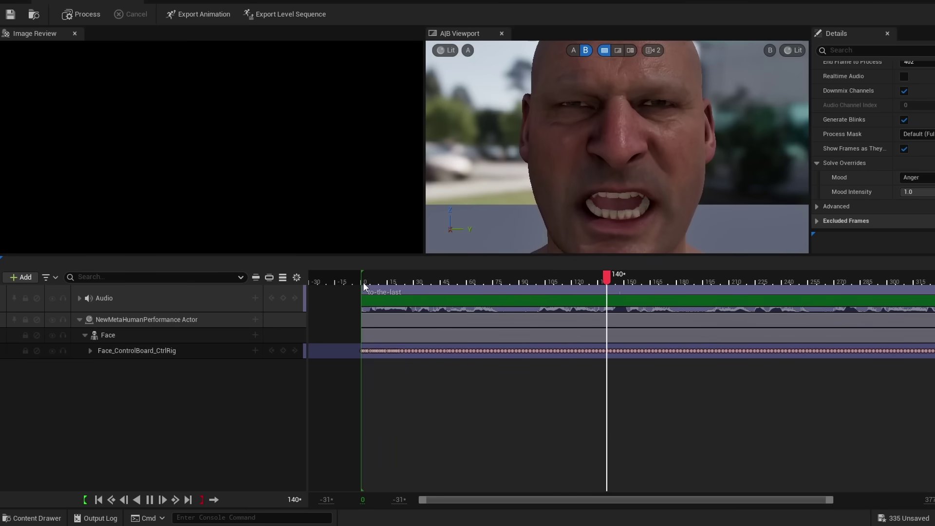
key(space)
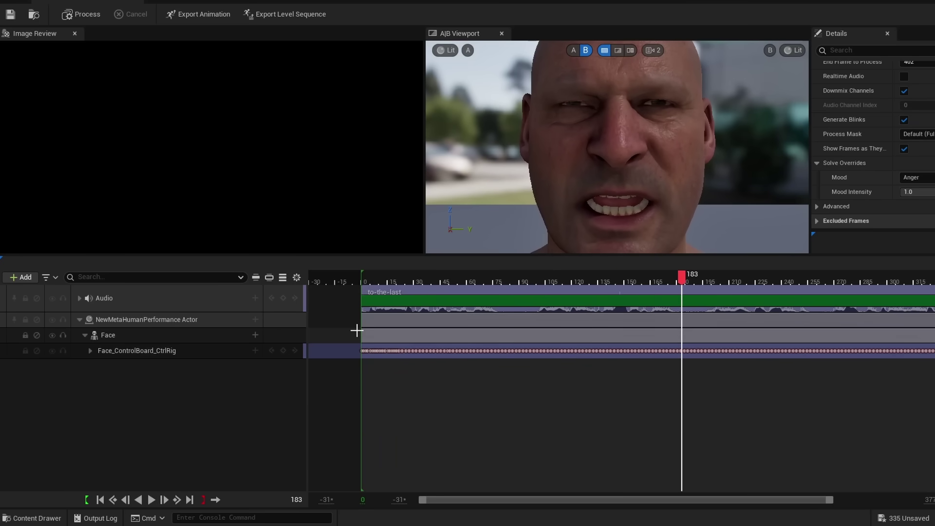
click(139, 349)
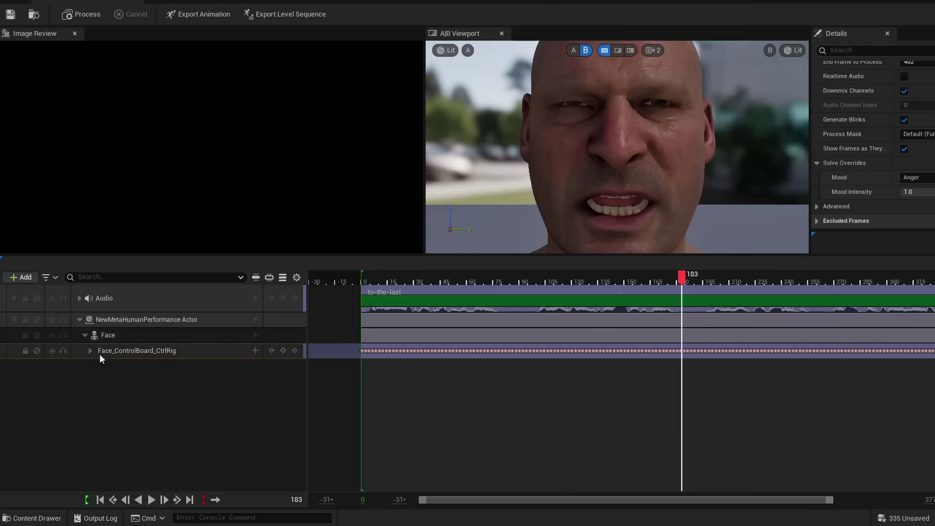
Step: Export the Face_ControlBoard_CtrlRig track as a Control Rig FBX named bruce.fbx
right_click(173, 354)
click(130, 350)
right_click(130, 349)
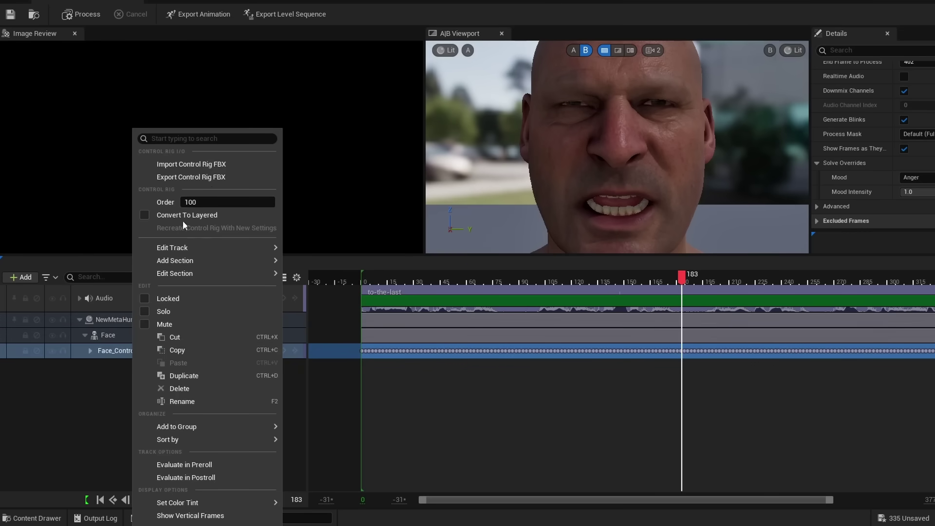
click(215, 178)
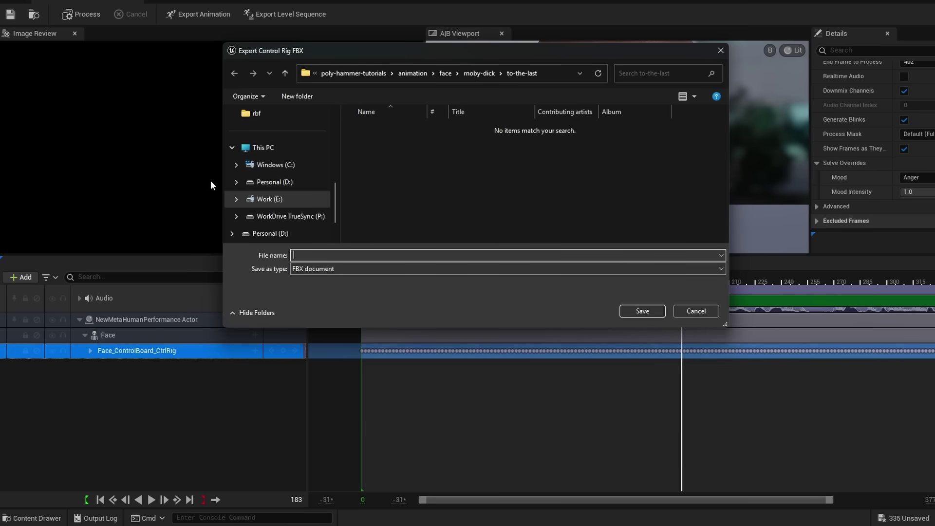
text(bu)
click(644, 311)
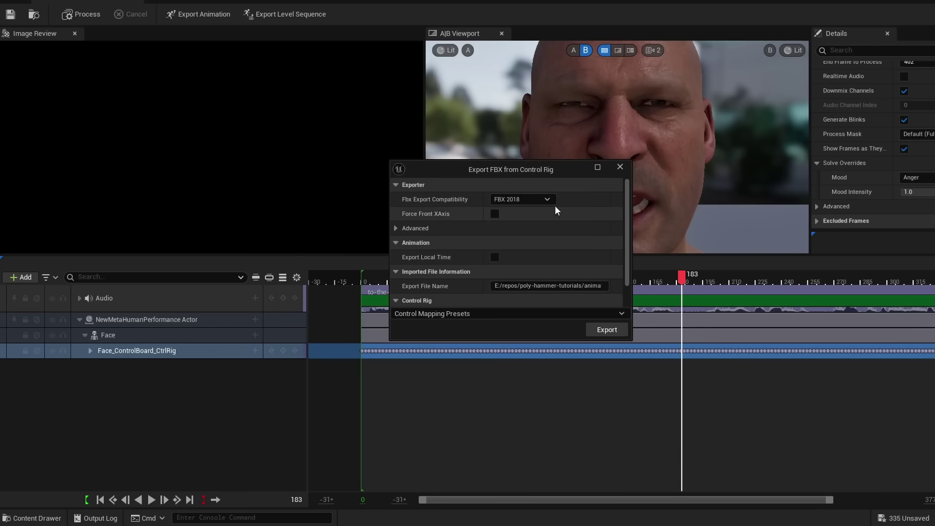
Step: Set FBX 2020 compatibility and the MetaHuman Control Mappings preset, then export
click(540, 199)
click(535, 278)
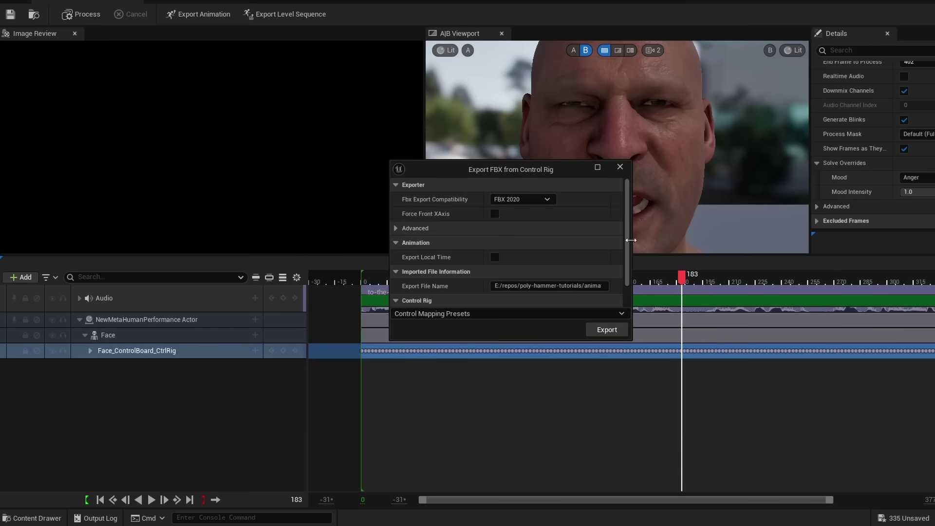
drag(626, 230, 626, 272)
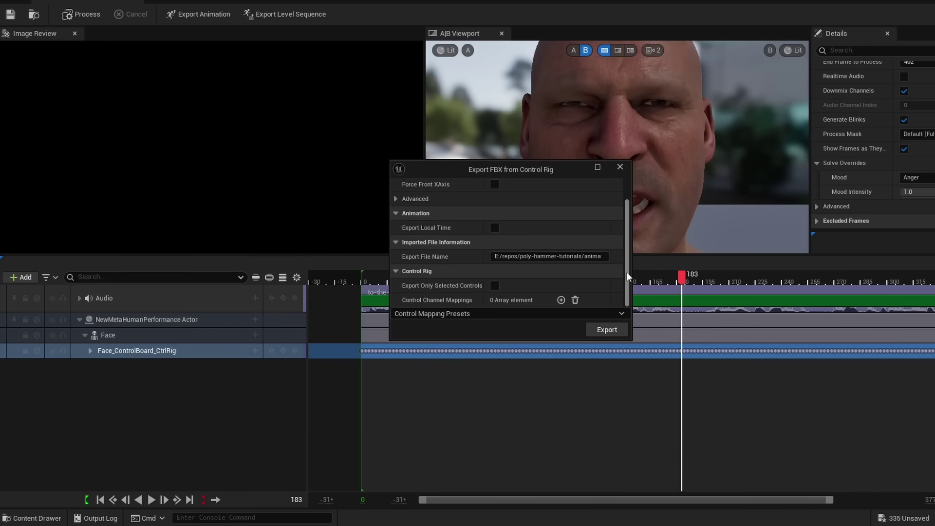
click(441, 316)
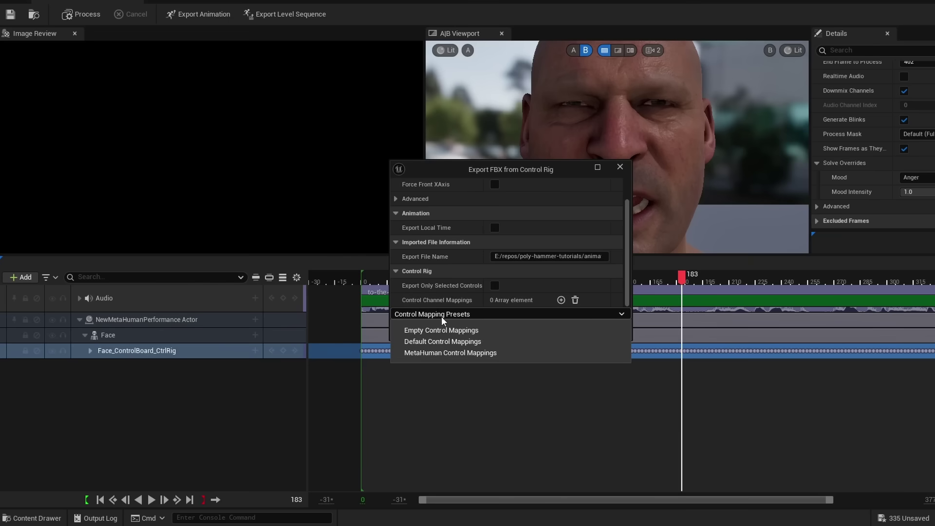
click(459, 353)
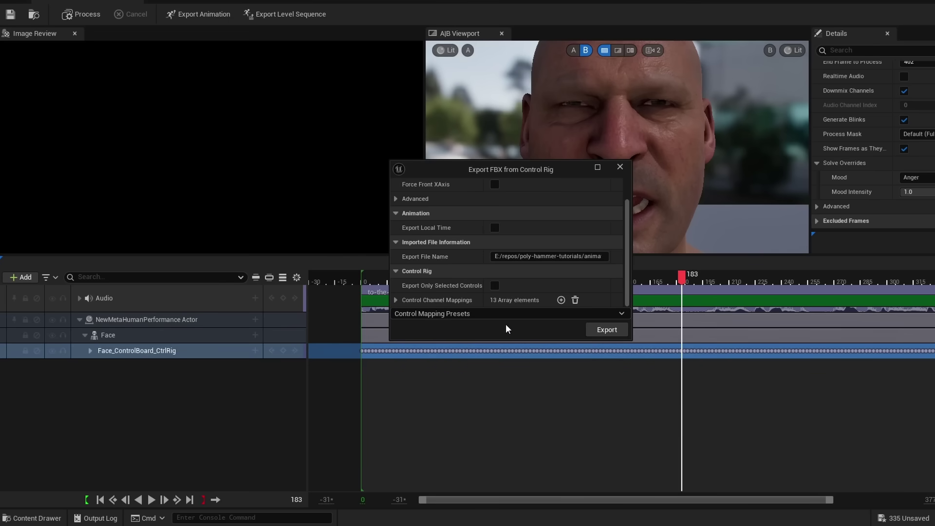
click(606, 330)
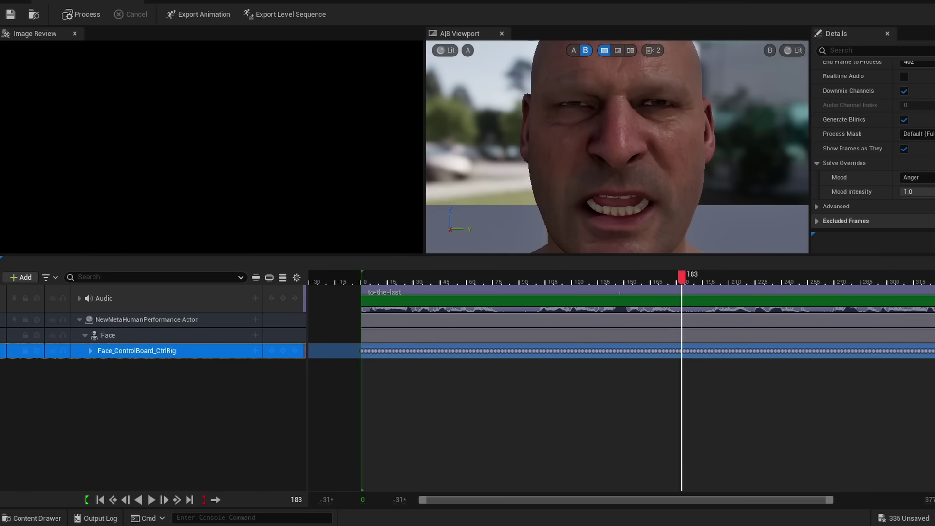
Step: Launch Blender and check the Meta-Human DNA sidebar panel
key(super)
text(blender)
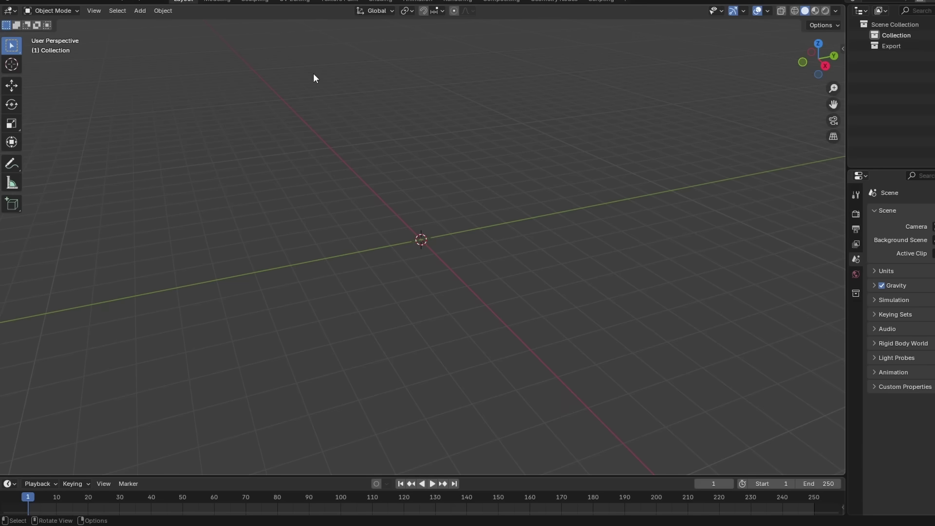
key(n)
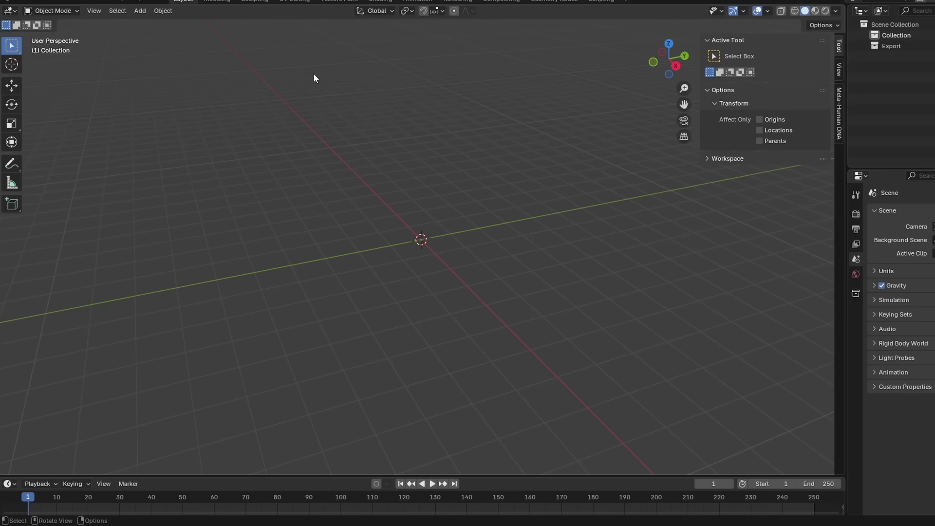
click(839, 107)
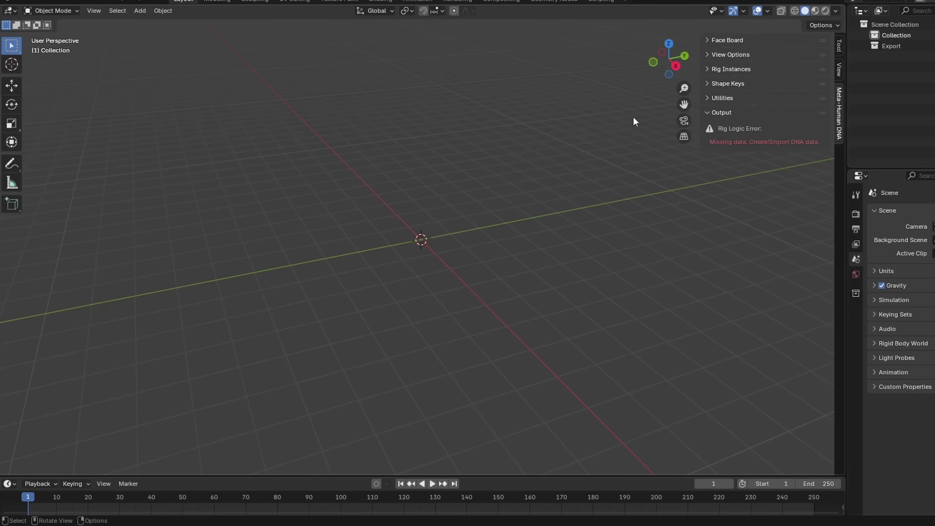
key(n)
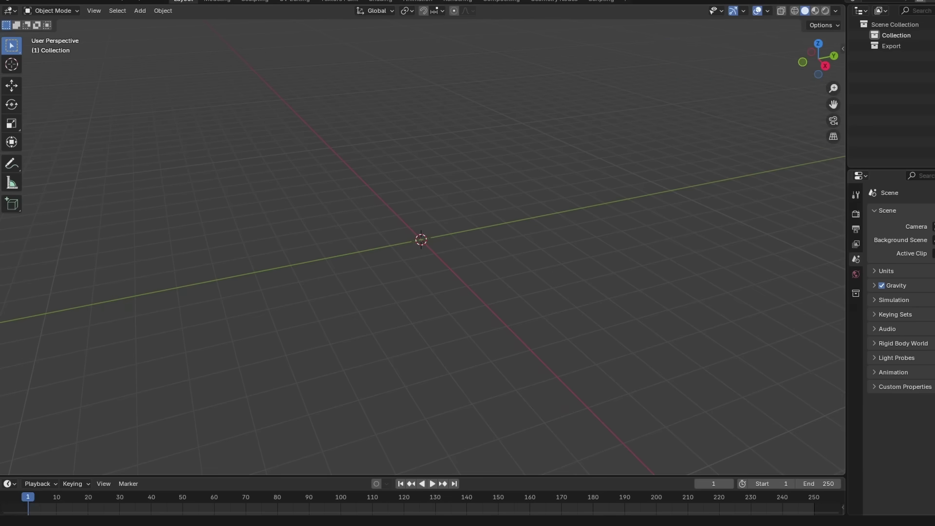
Step: Drag head.dna from the Bruce folder into the viewport and import it
key(alt+Tab)
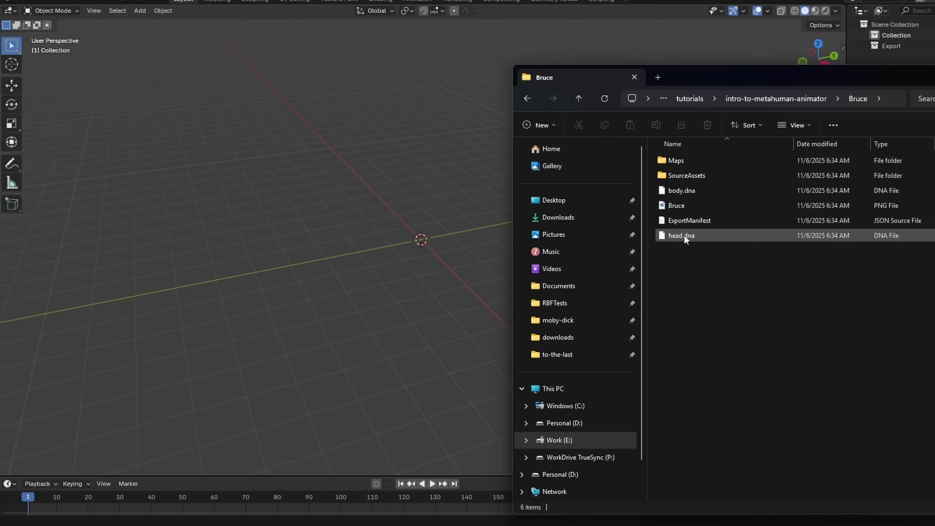
drag(679, 238, 246, 273)
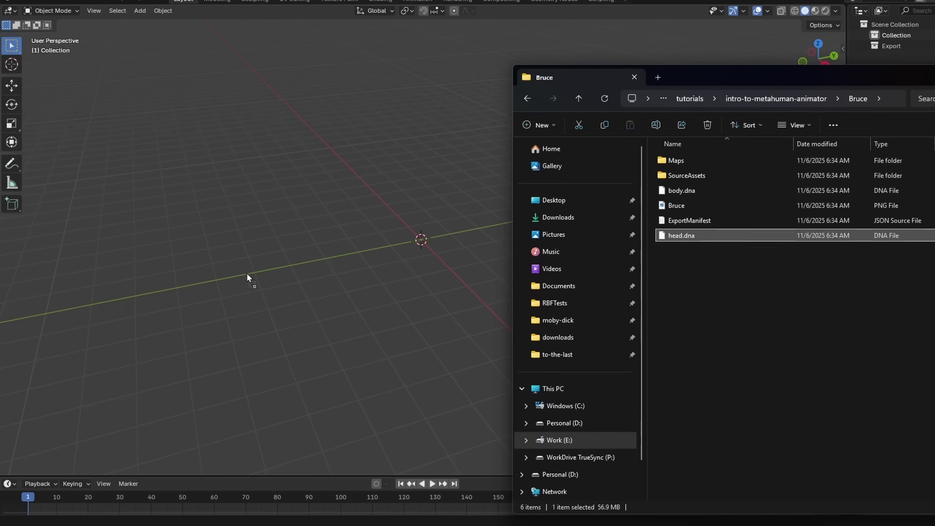
click(419, 55)
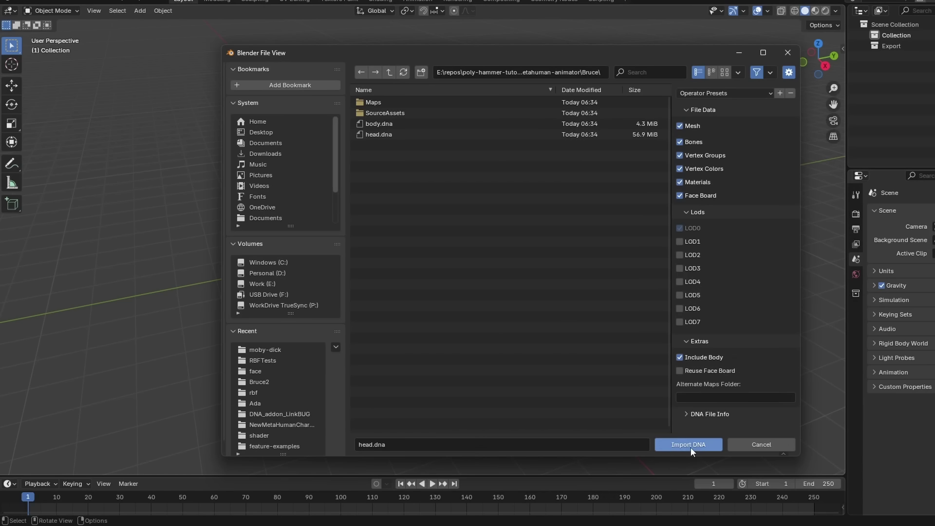
click(666, 442)
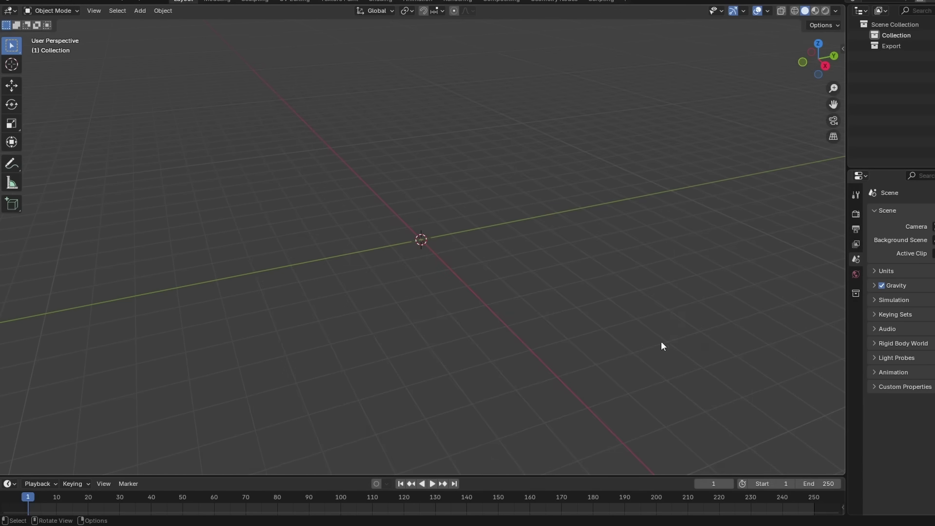
Step: Inspect the imported head and switch the viewport to Solid shading
middle_drag(499, 265, 607, 246)
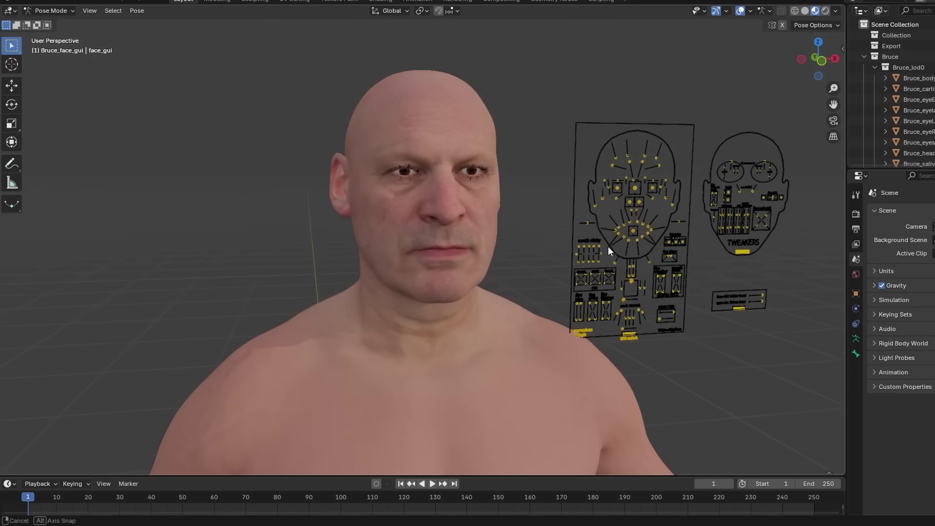
scroll(607, 247, down, 5)
mouse_move(567, 193)
middle_down()
mouse_move(444, 233)
mouse_move(519, 255)
mouse_move(531, 281)
middle_up()
scroll(531, 282, up, 5)
mouse_move(562, 241)
middle_down()
mouse_move(559, 198)
mouse_move(484, 302)
mouse_move(546, 283)
middle_up()
key(z)
click(633, 199)
scroll(563, 212, up, 4)
Step: Copy the path of the to-the-last folder holding bruce.fbx from File Explorer
key(alt+Tab)
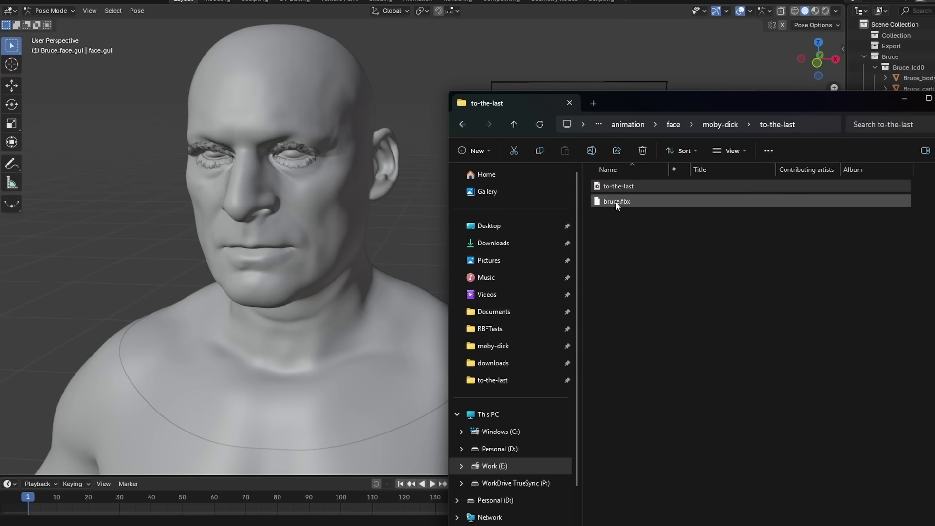
click(607, 206)
click(808, 124)
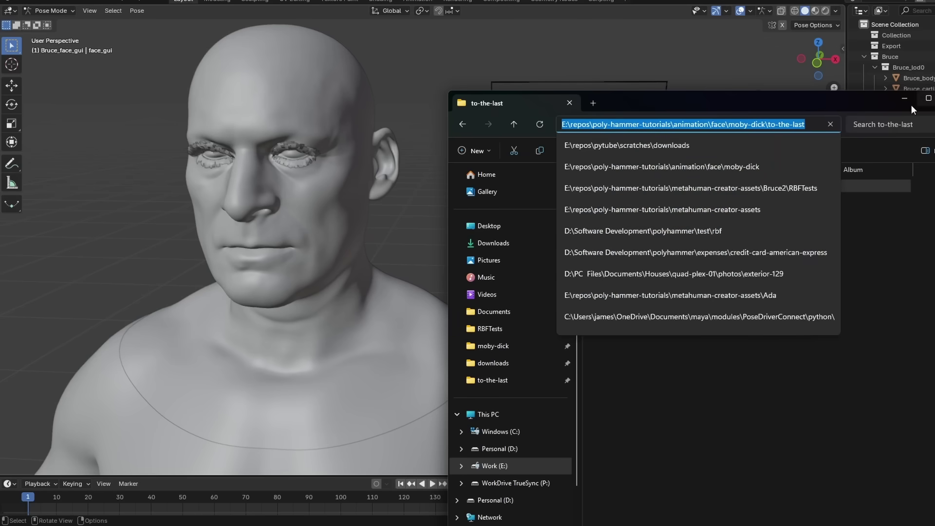
Step: Back in Blender, collapse Output and expand the Face Board section in the sidebar
click(874, 121)
click(709, 55)
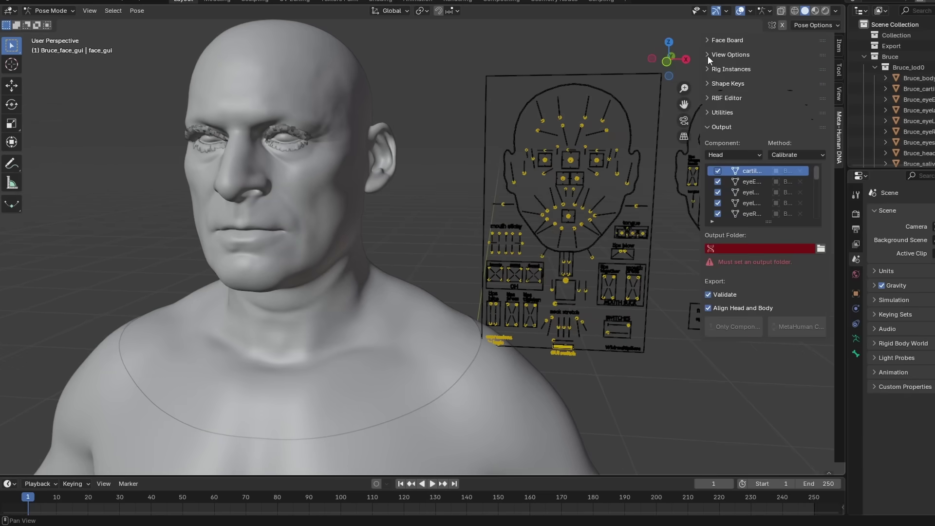
click(730, 126)
click(736, 43)
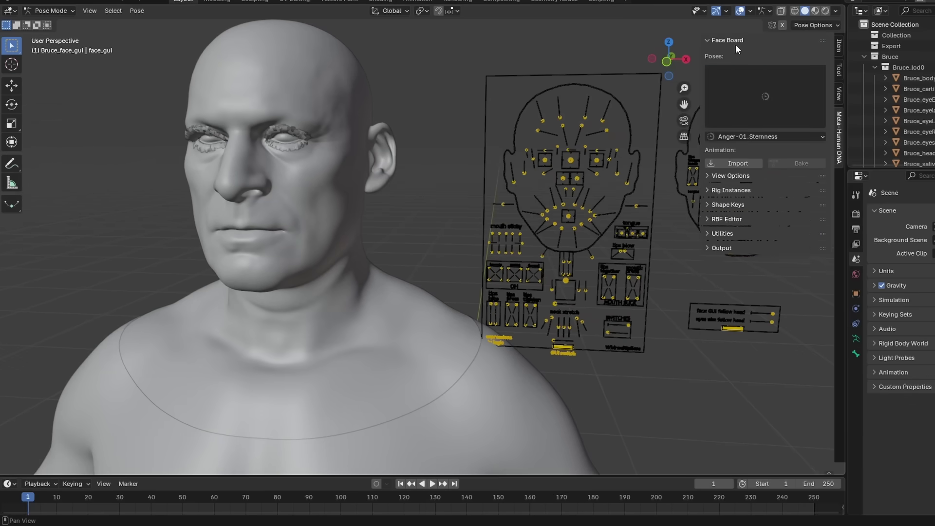
Step: Import bruce.fbx from the pasted to-the-last folder path onto the face board and scrub to preview
click(741, 164)
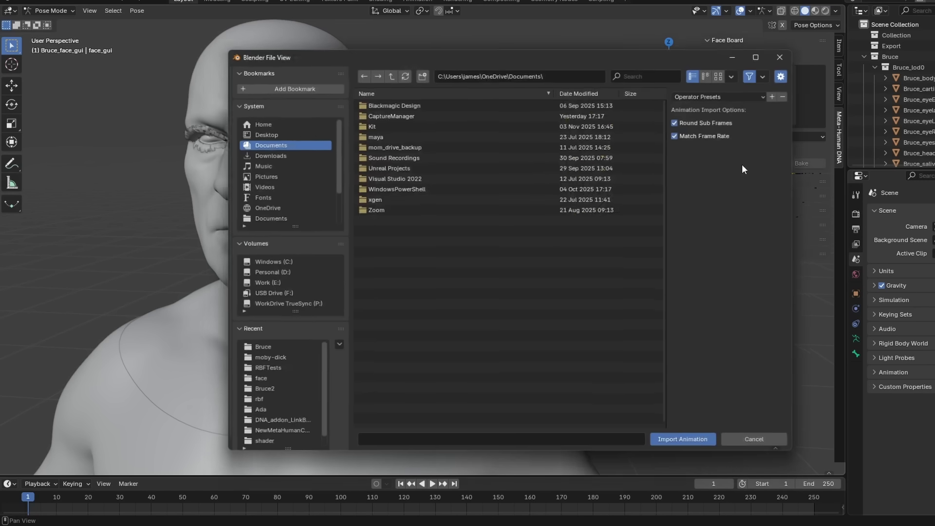
click(565, 68)
key(ctrl+v)
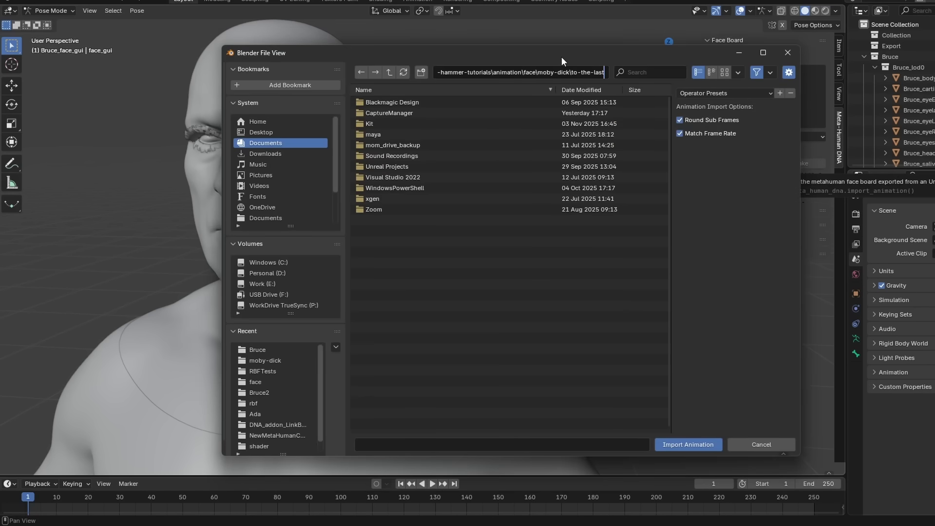
key(Return)
click(436, 104)
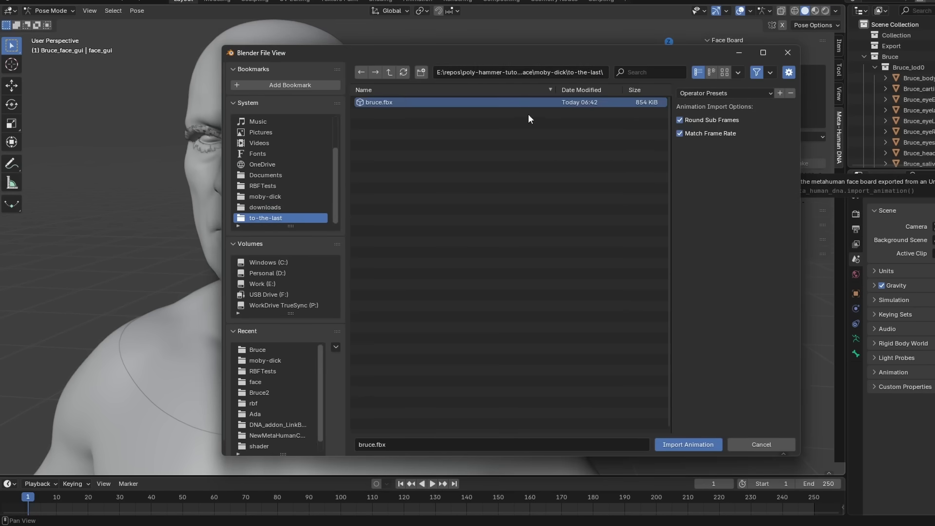
click(711, 443)
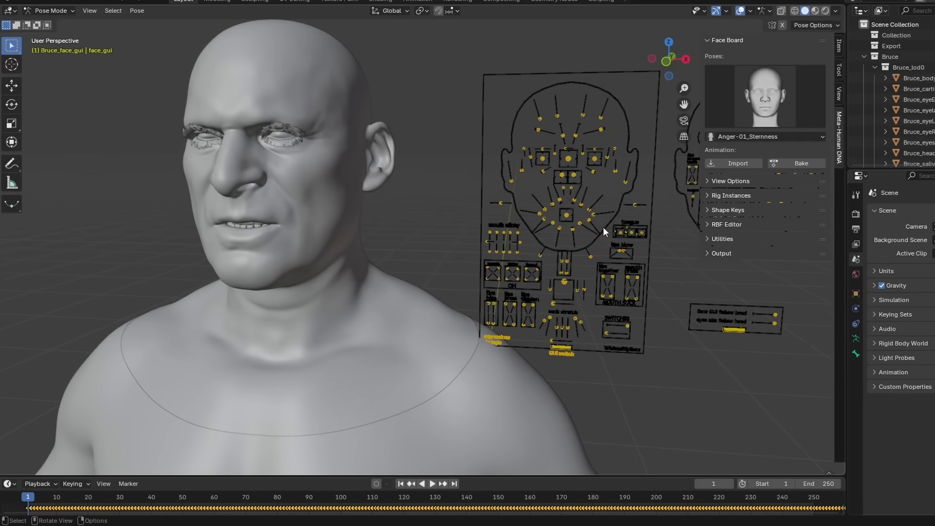
drag(28, 501, 75, 502)
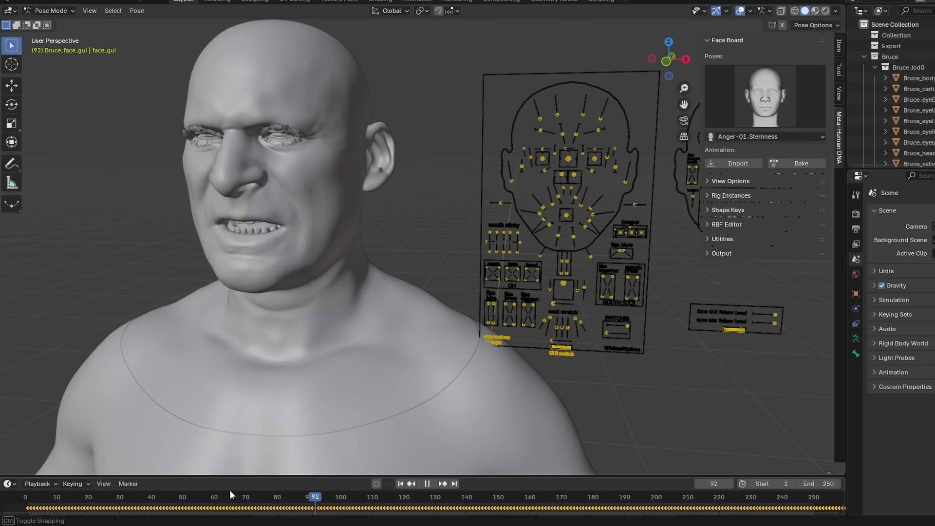
key(Escape)
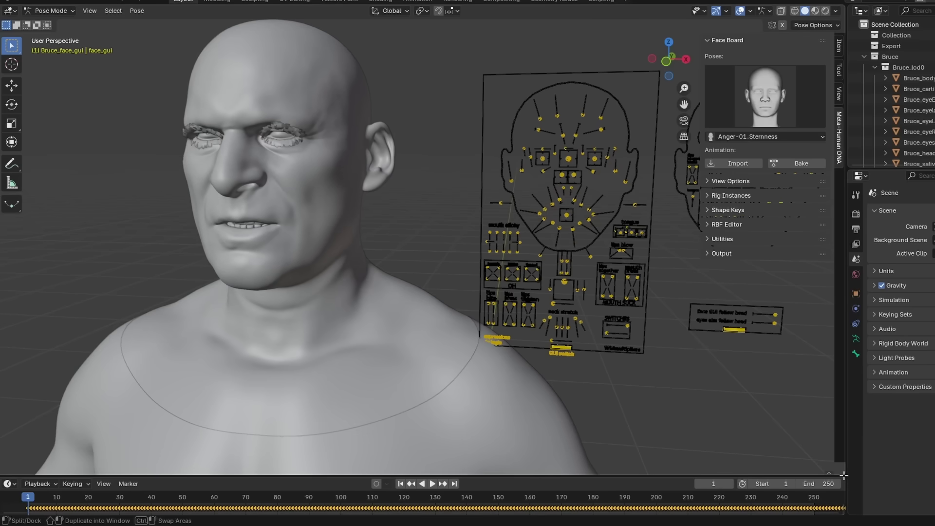
Step: Split off a bottom area and make it a Video Sequencer
drag(844, 475, 823, 421)
click(10, 429)
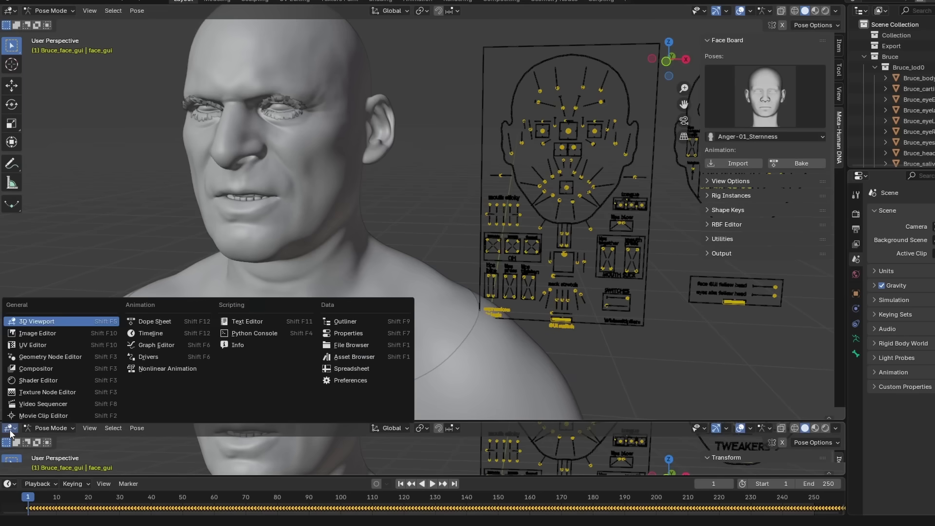
click(69, 403)
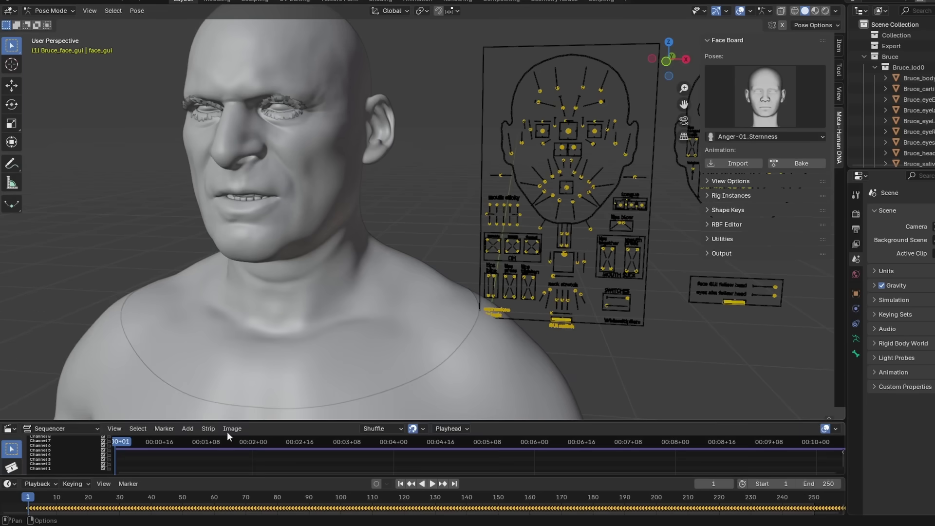
Step: Add to-the-last.mp3 from the to-the-last folder as a sound strip and frame it
click(188, 429)
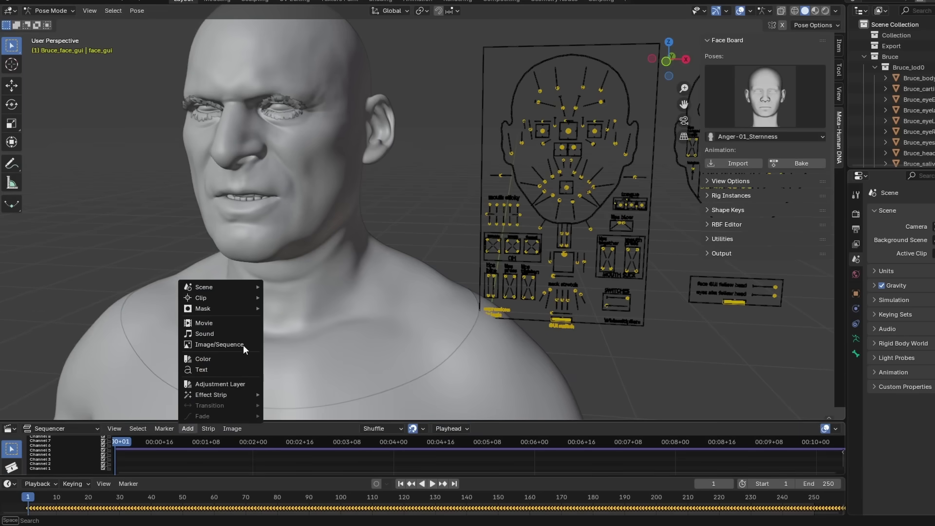
click(233, 333)
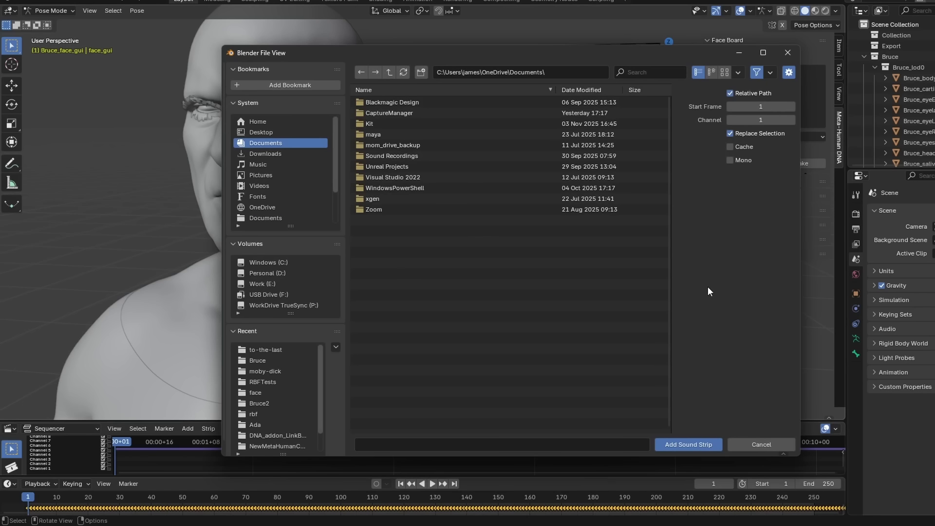
click(573, 72)
key(ctrl+v)
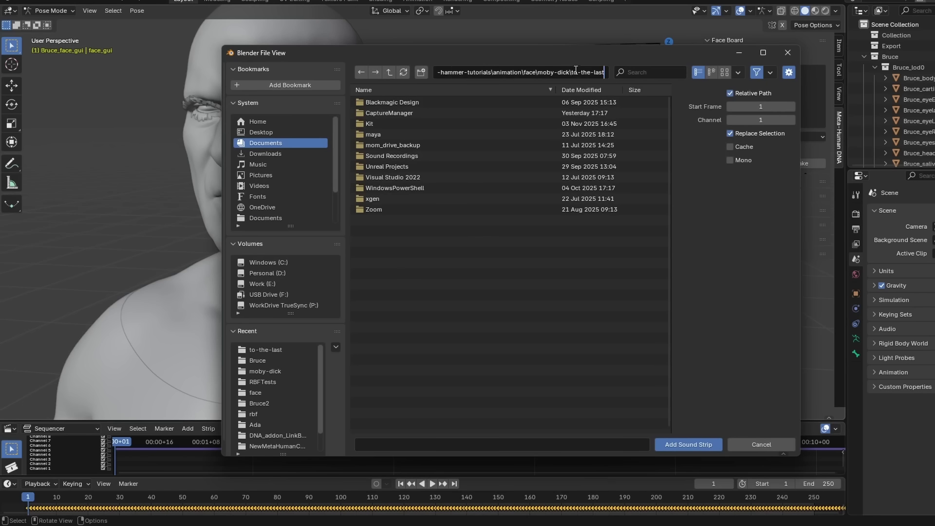
key(Return)
click(431, 103)
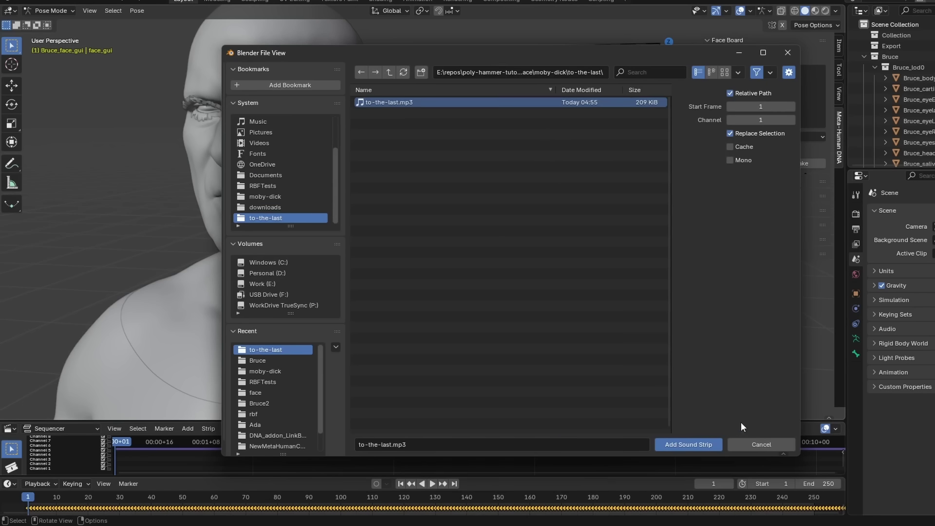
click(700, 445)
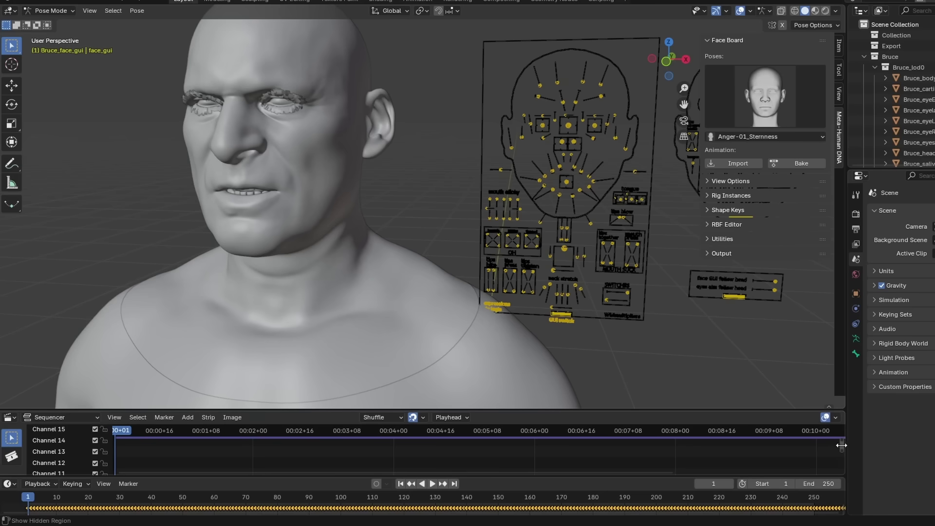
key(Home)
Step: Set the scene end frame to 323 where the audio ends, return to frame 1 and play
scroll(716, 504, down, 2)
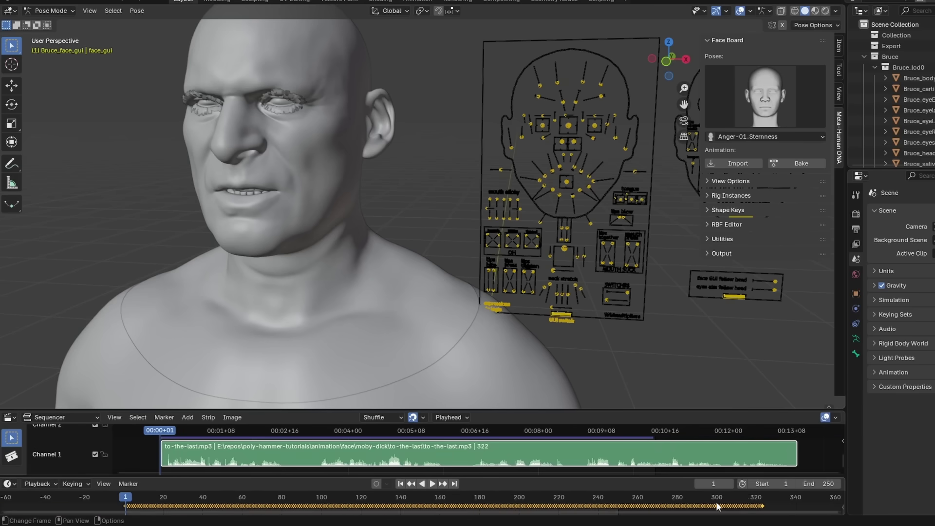
drag(716, 502, 762, 499)
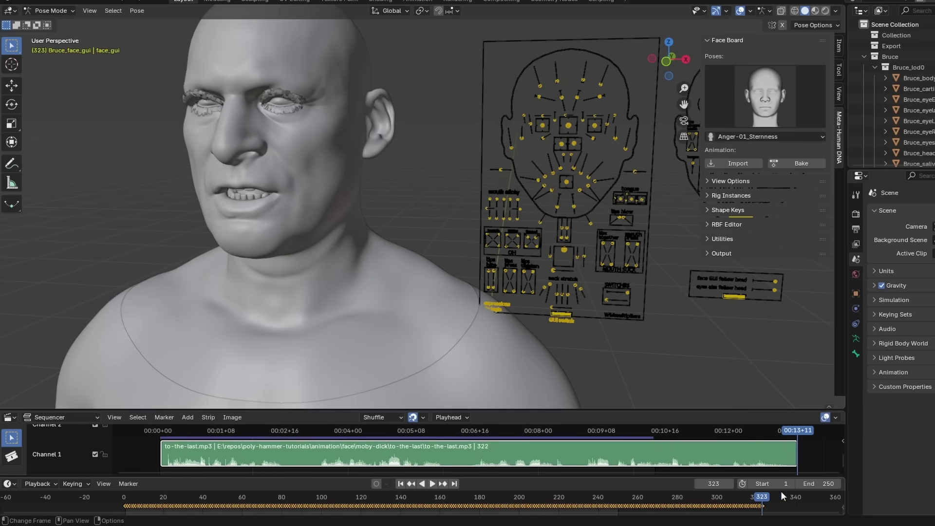
click(820, 483)
key(Return)
key(shift+Left)
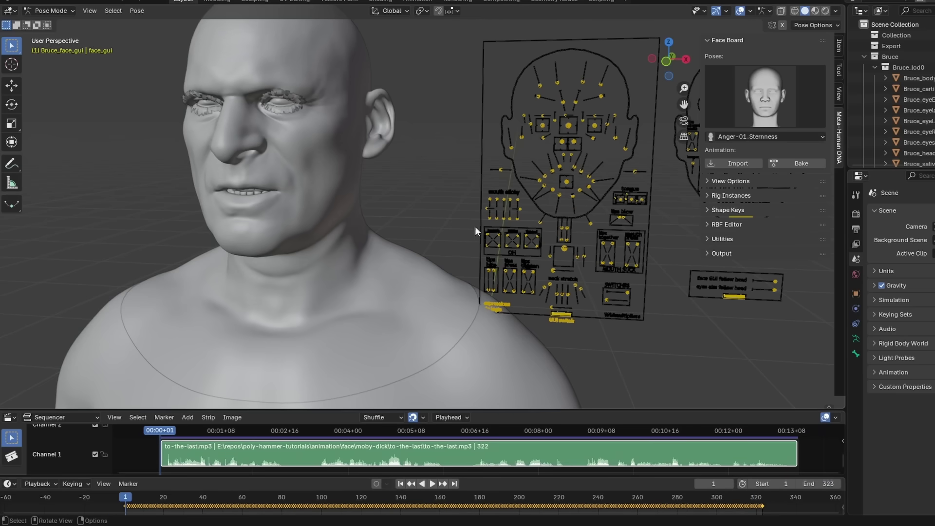
shift+middle_drag(475, 226, 499, 250)
key(space)
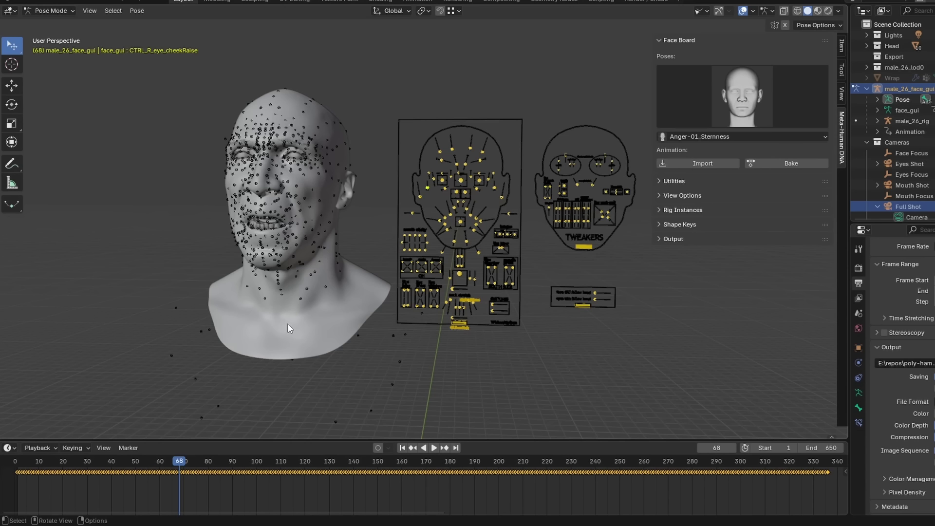
scroll(288, 323, up, 2)
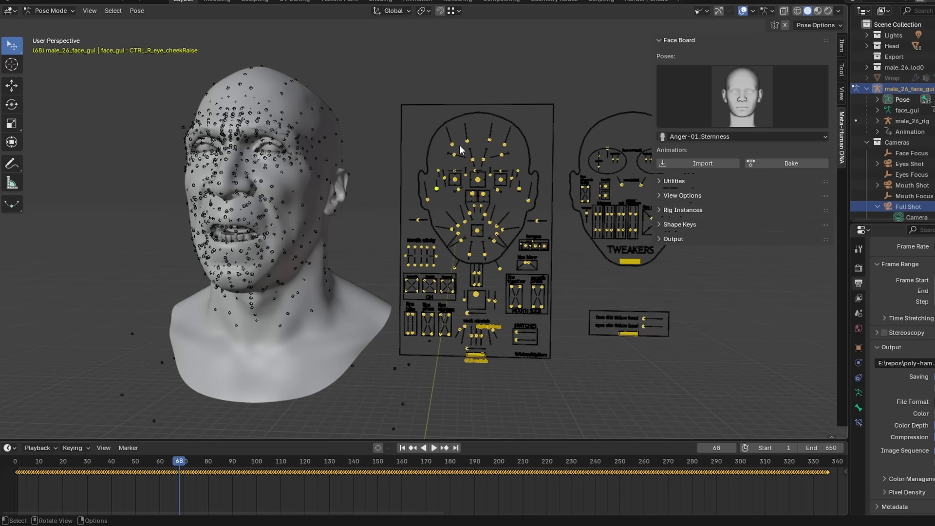
drag(224, 458, 350, 474)
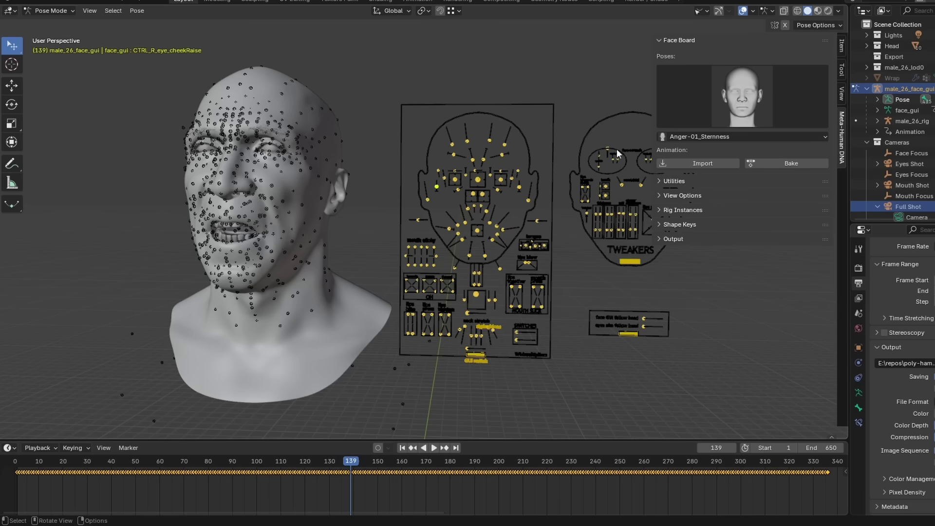
Step: Open the Face Board Bake options and set the bake end frame to 340
click(782, 162)
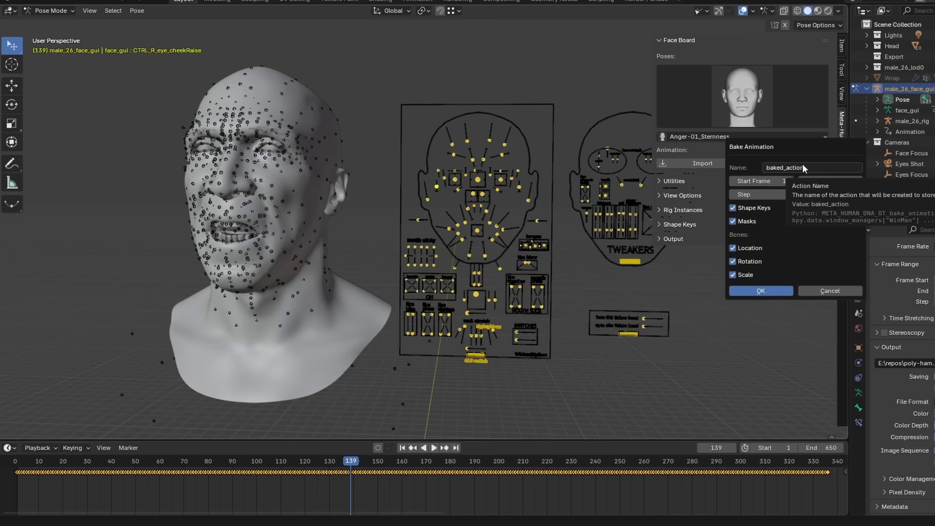
click(839, 182)
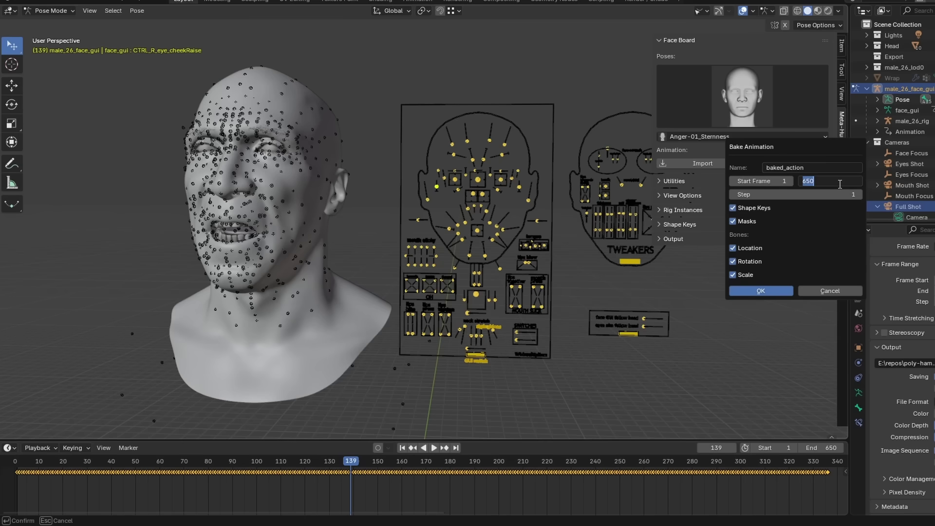
text(340)
key(Return)
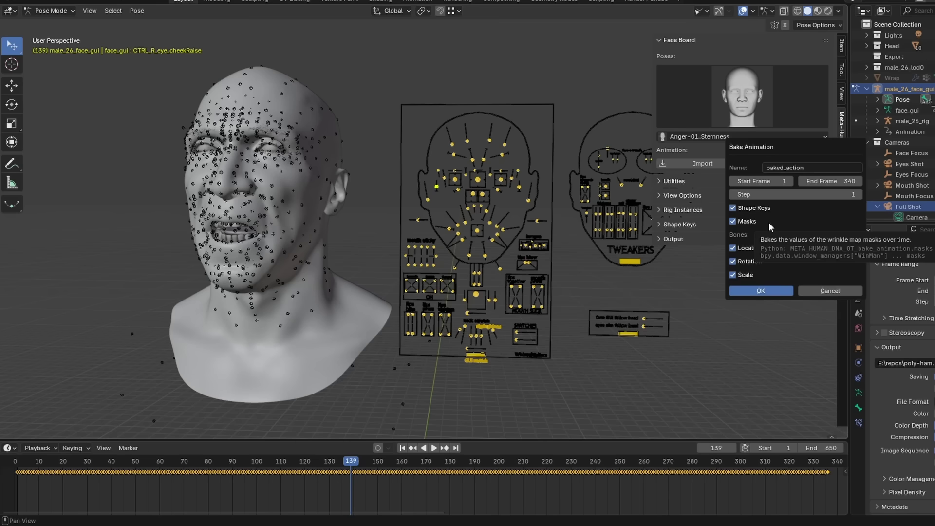
Step: Run the bake and play back from frame 78 to check the result
click(762, 291)
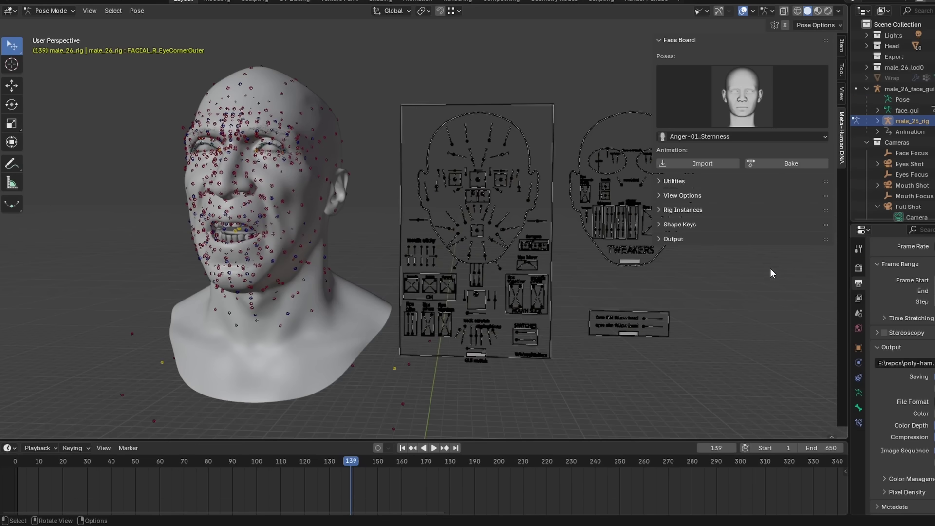
click(315, 106)
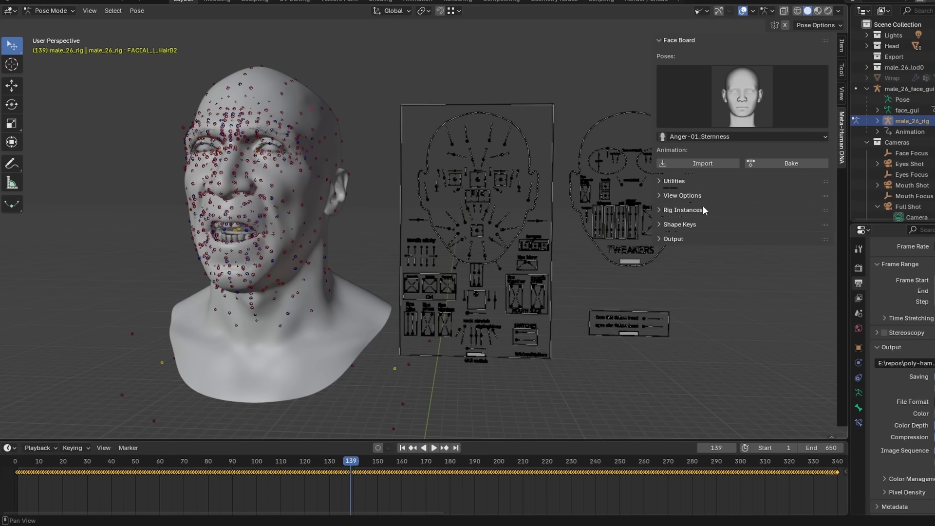
drag(321, 475, 203, 469)
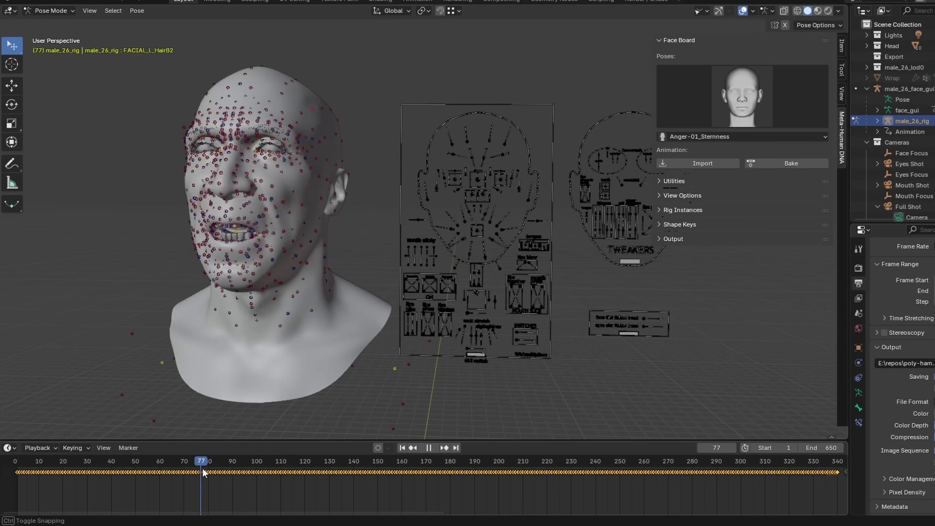
key(space)
Step: Uncheck male_26 under Rig Instances, verify the bake, and end the scene at frame 340
click(672, 210)
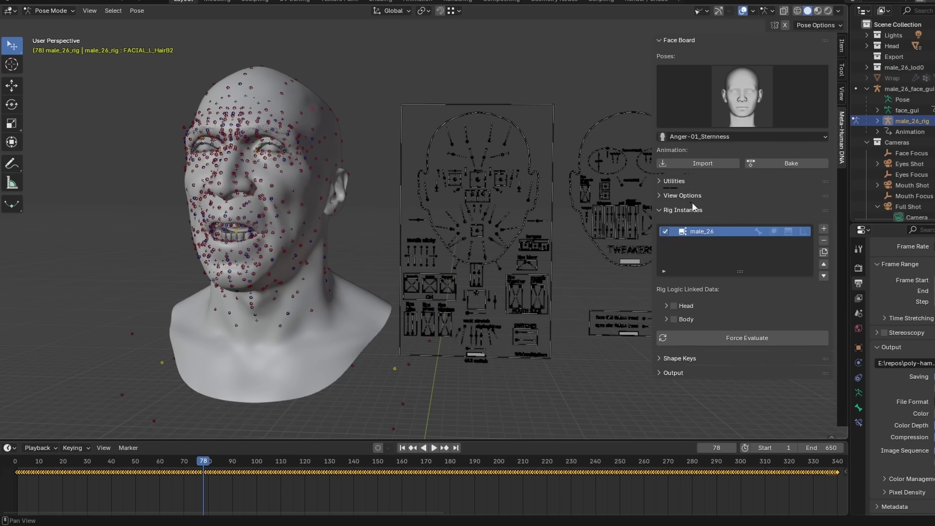
click(666, 232)
drag(203, 467, 256, 467)
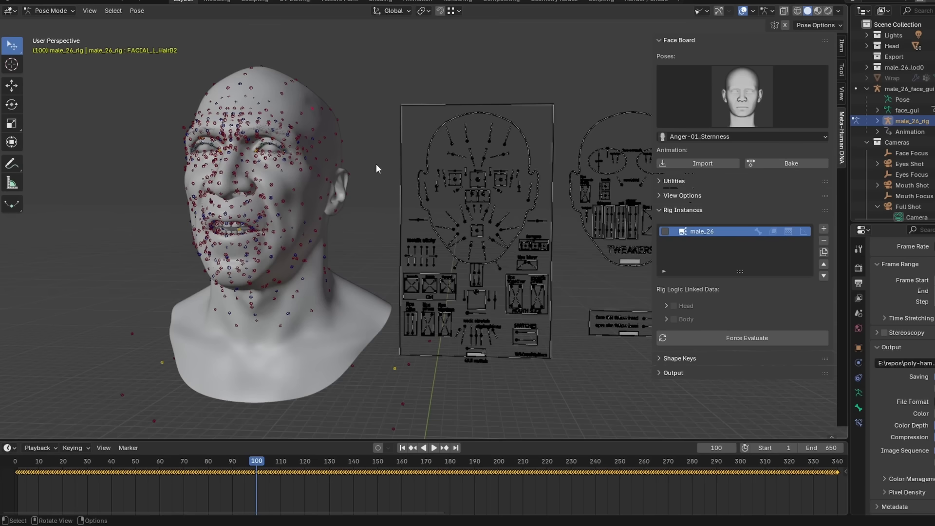
key(g)
drag(823, 448, 799, 447)
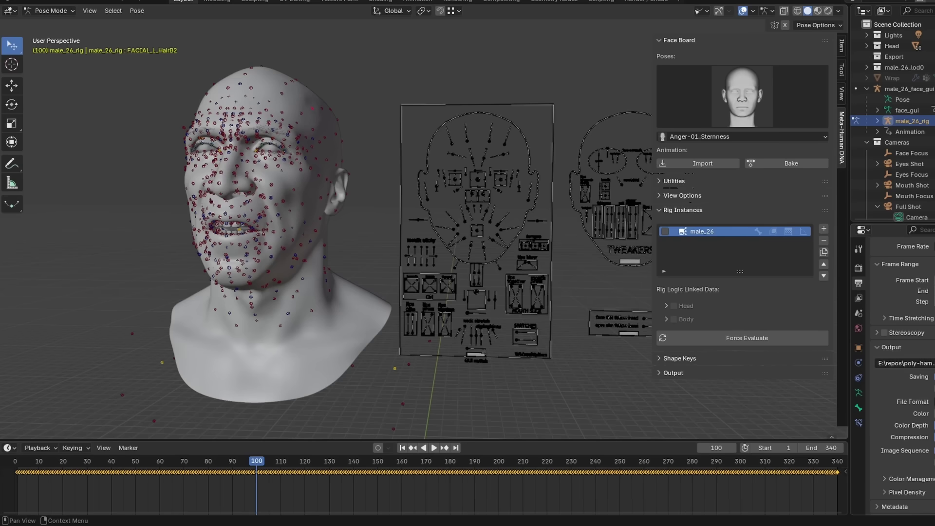
Step: Set the render output to a new to-the-last folder under renders
click(932, 363)
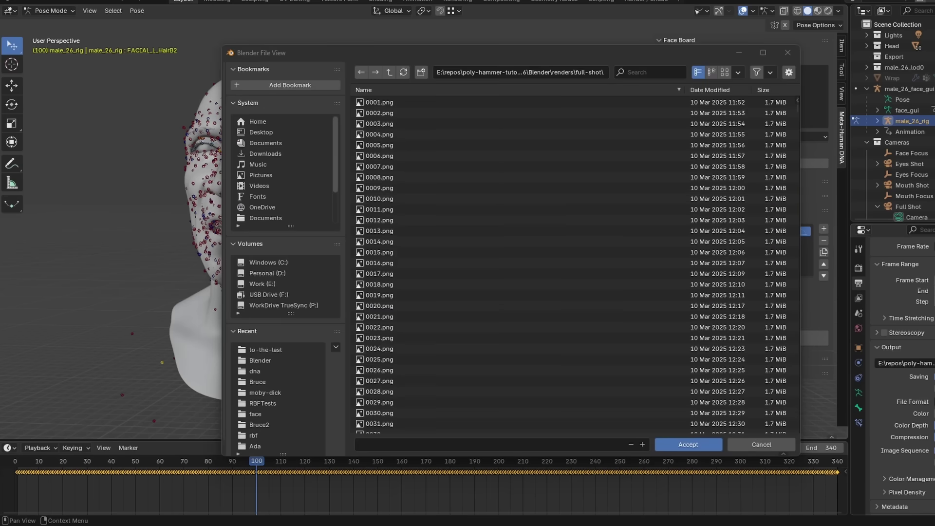
click(388, 72)
click(421, 72)
text(to-the-last)
key(Return)
double_click(432, 112)
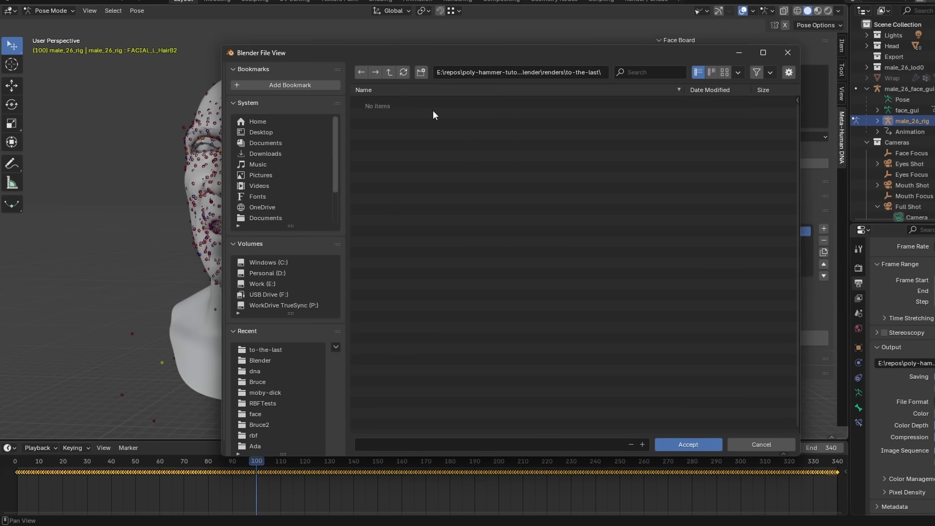
click(700, 445)
Step: View through the scene camera and name a Save As copy bake-animation-demo-1(baked).blend
key(KP_0)
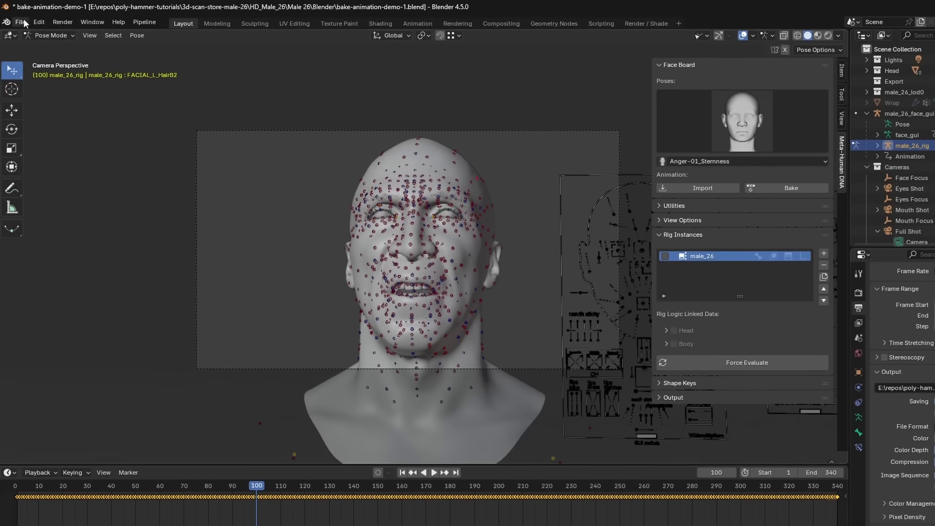
click(20, 13)
click(69, 103)
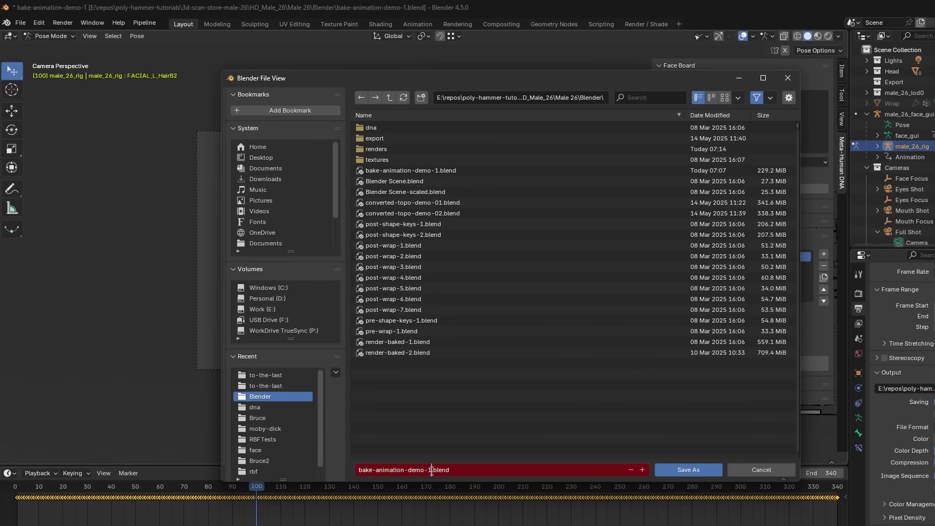
text(0)
text(baked)
text())
key(End)
Step: Save the baked copy, start Render Animation, and maximize the render window
click(682, 469)
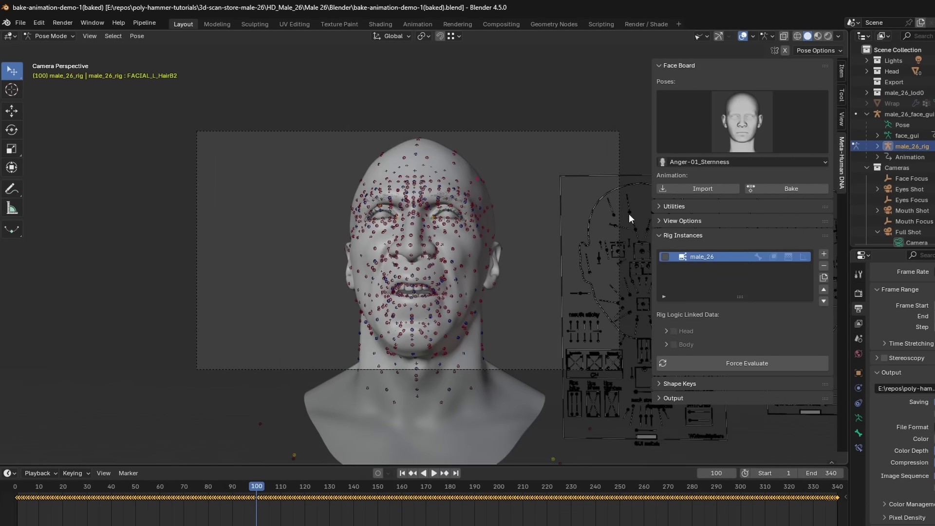
click(61, 23)
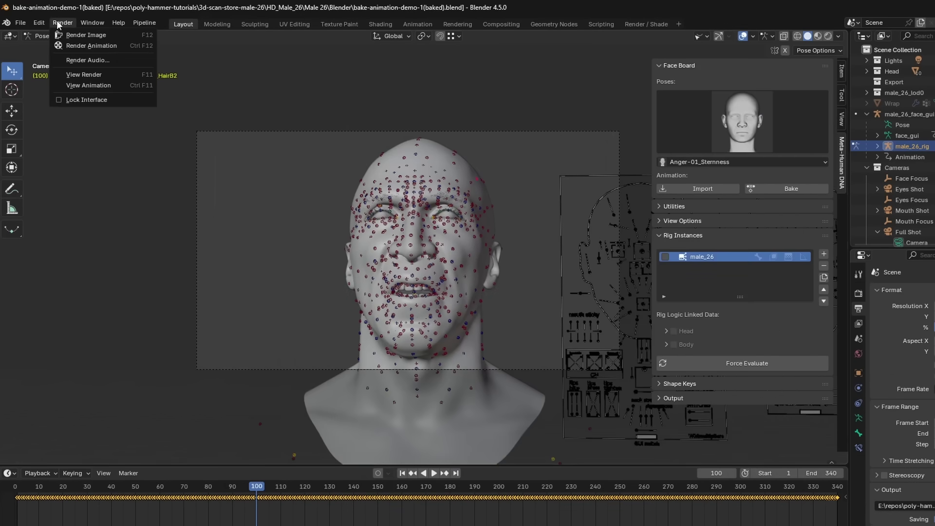
click(116, 45)
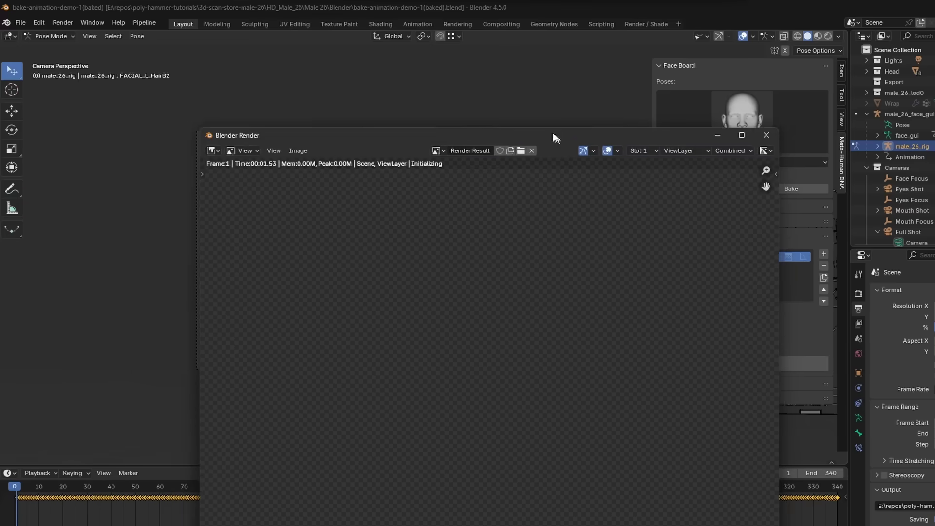
drag(555, 138, 530, 7)
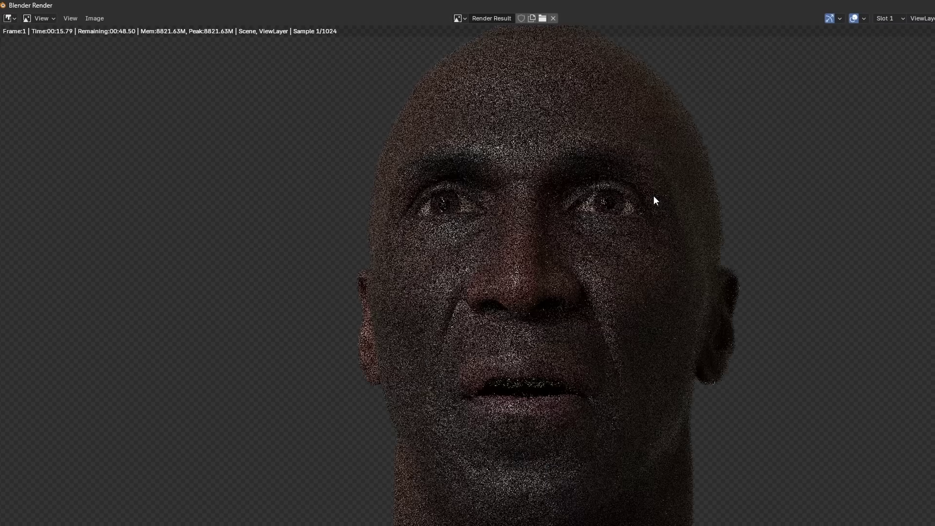